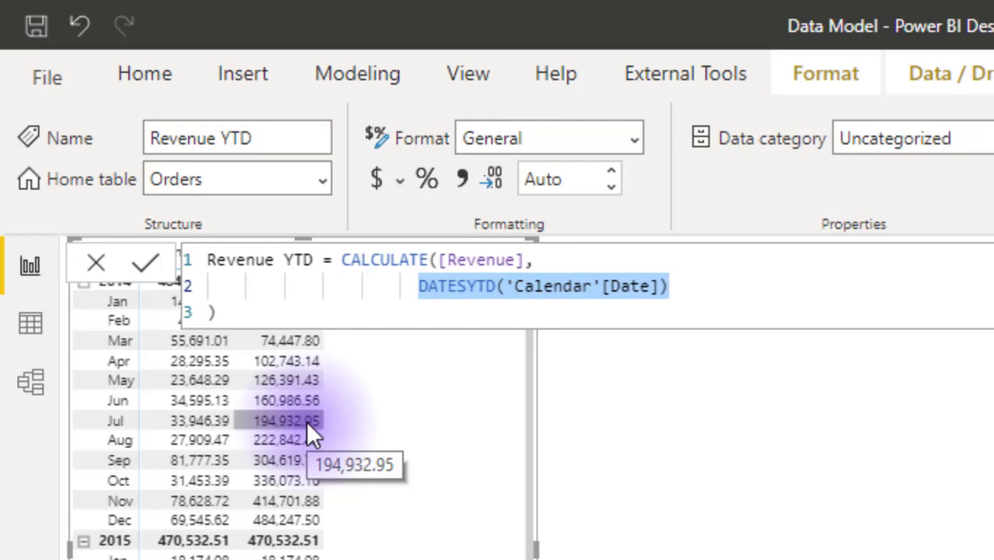
Step: Move the CALCULATE expression of the Revenue YTD measure down to line 4 and precede it with RETURN
click(340, 260)
key(shift+Return)
key(shift+Return)
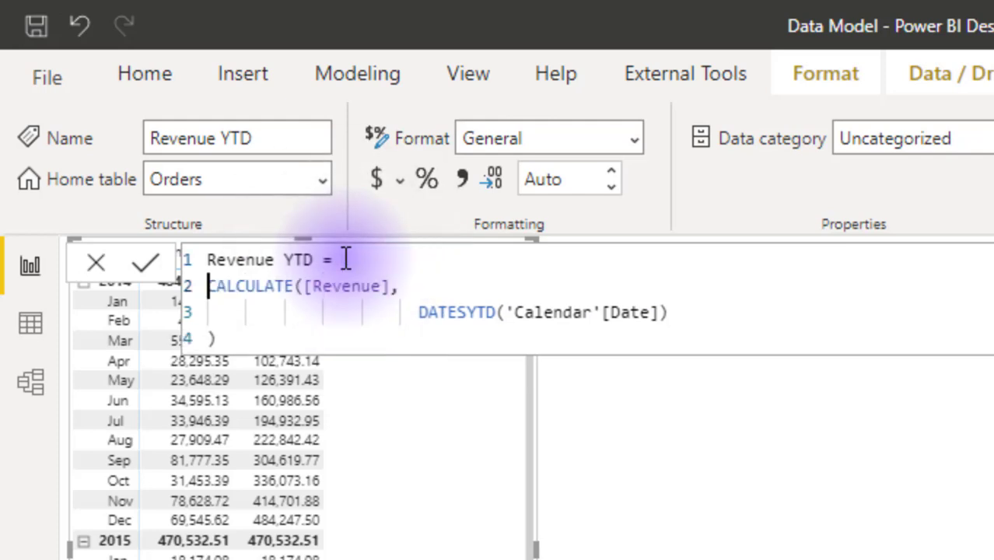
key(shift+Return)
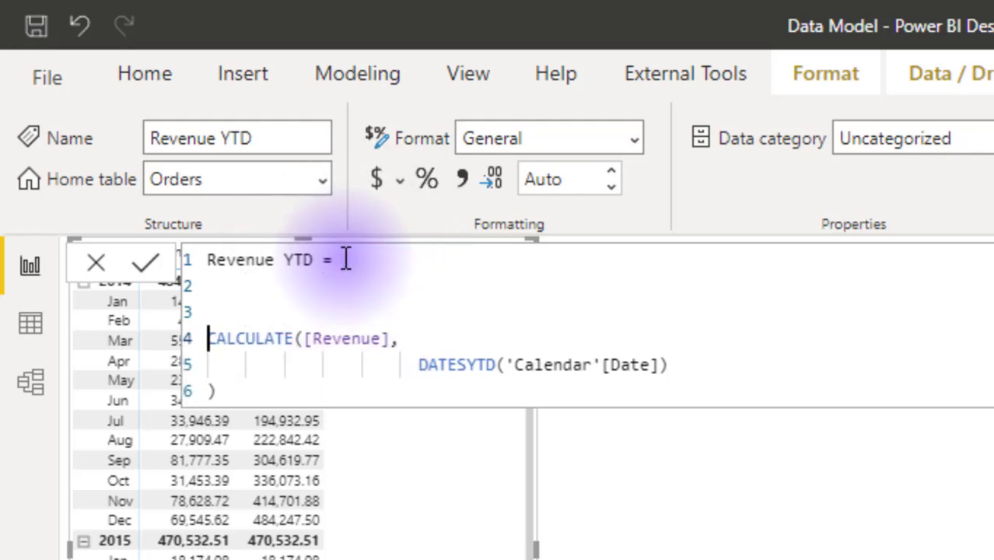
text(RETURN)
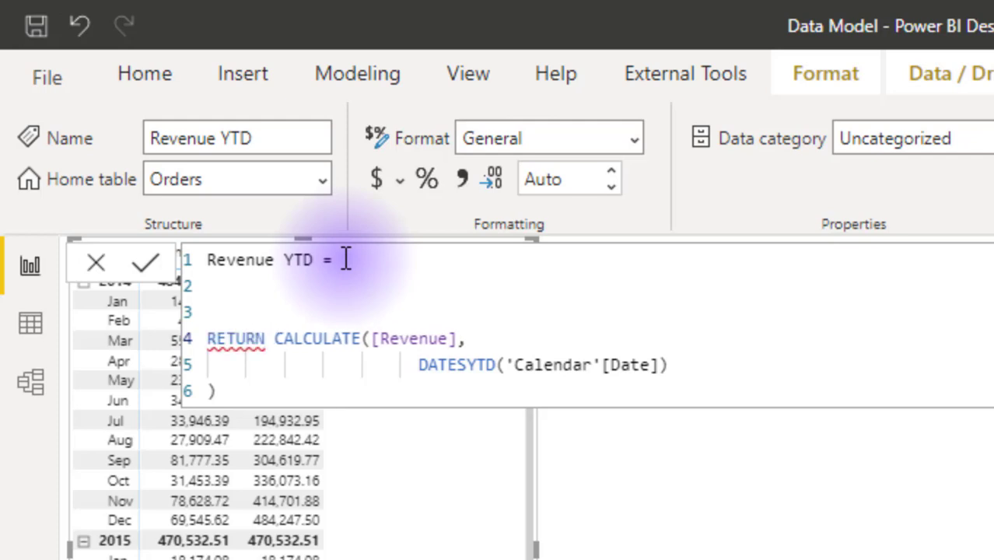
Step: On a new line below the measure name, declare the variable SelectedYr using the SELECTEDVALUE function
click(343, 257)
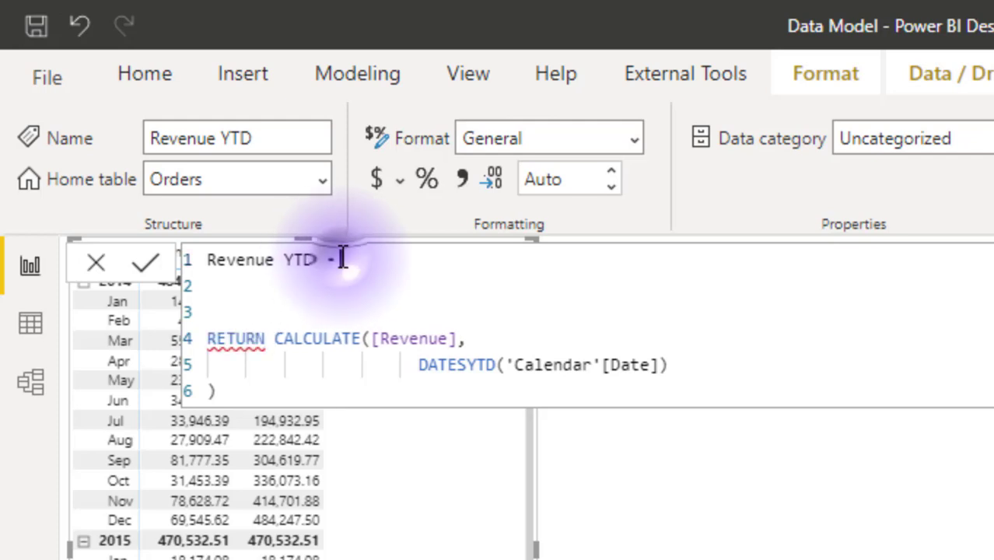
key(Return)
text(VAR)
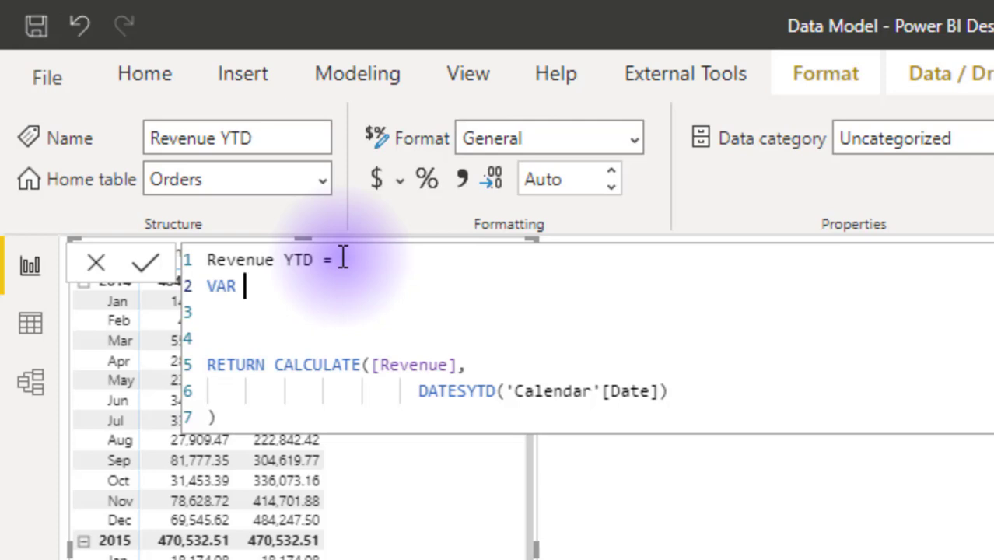
text( Select)
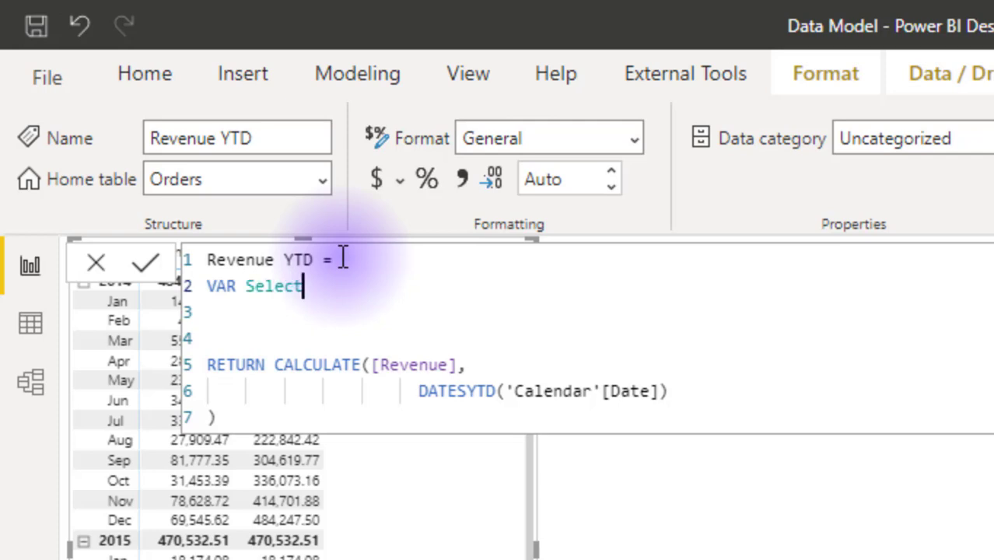
text(edYr = sele)
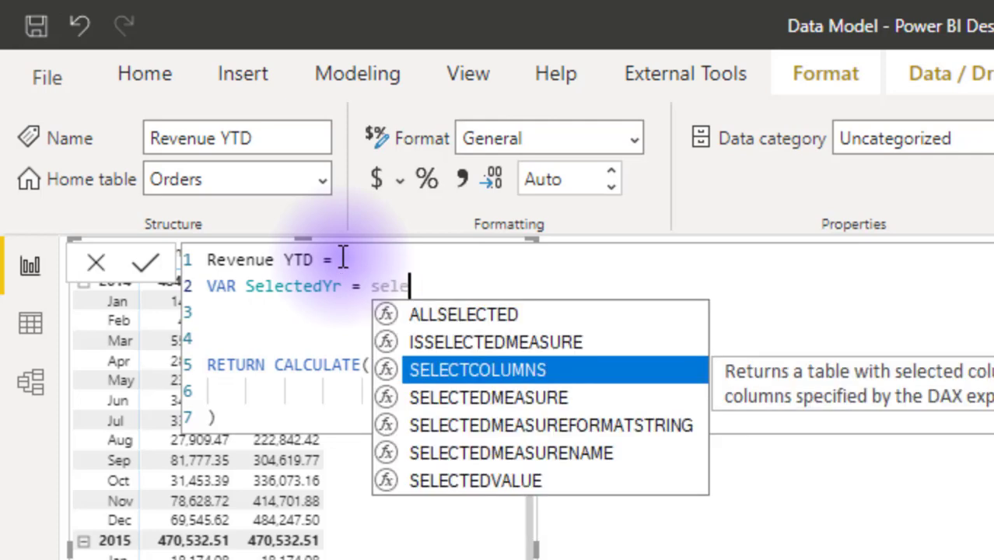
key(Down)
key(Down)
key(Down)
key(Down)
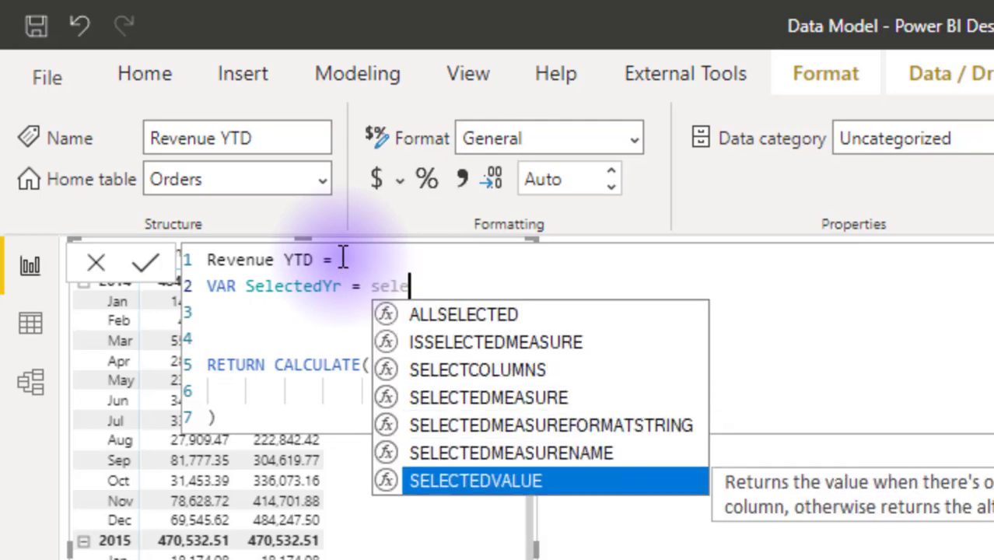
key(Tab)
Step: Give SELECTEDVALUE the column 'Calendar'[Year], close the function and add a new line below it
text(cal)
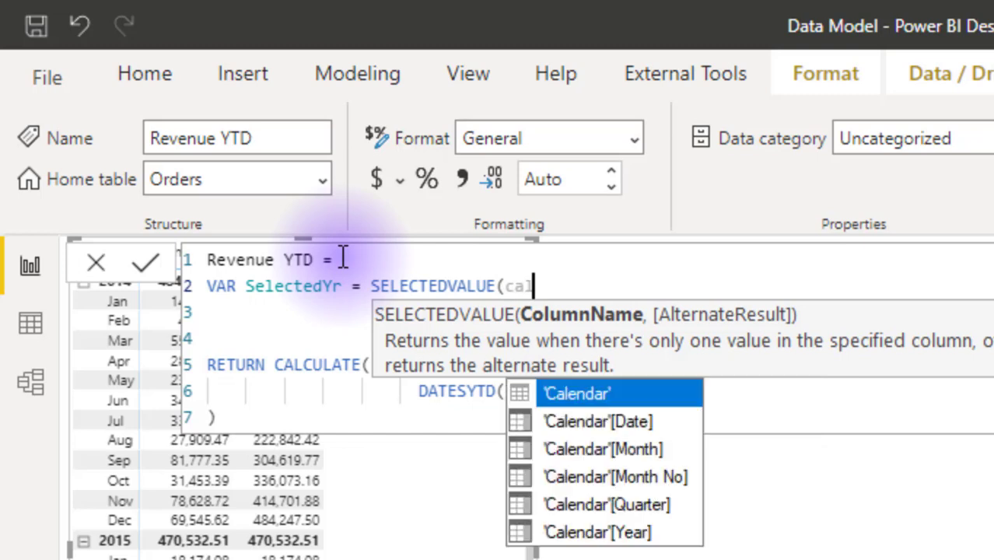
key(Down)
key(Down)
key(Down)
key(Down)
key(Tab)
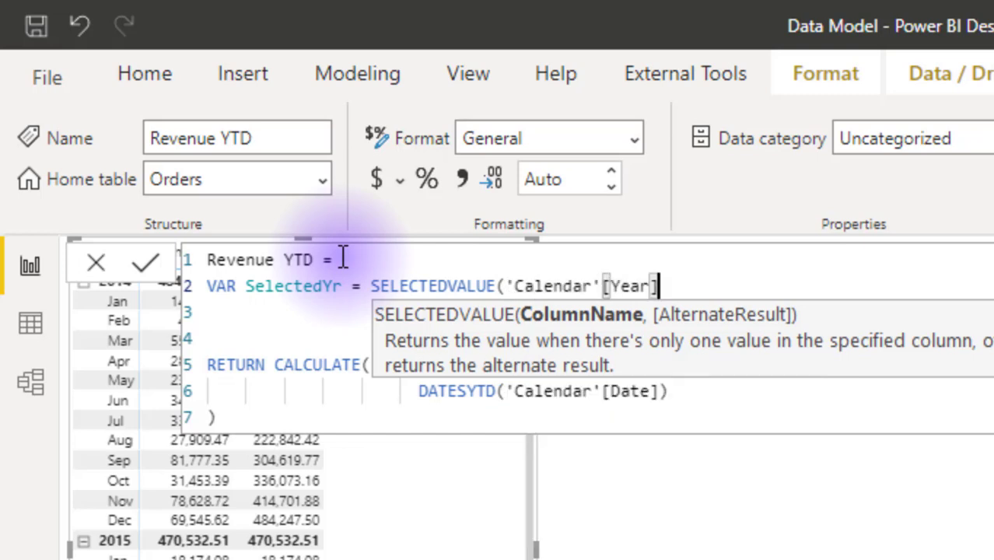
text())
key(Return)
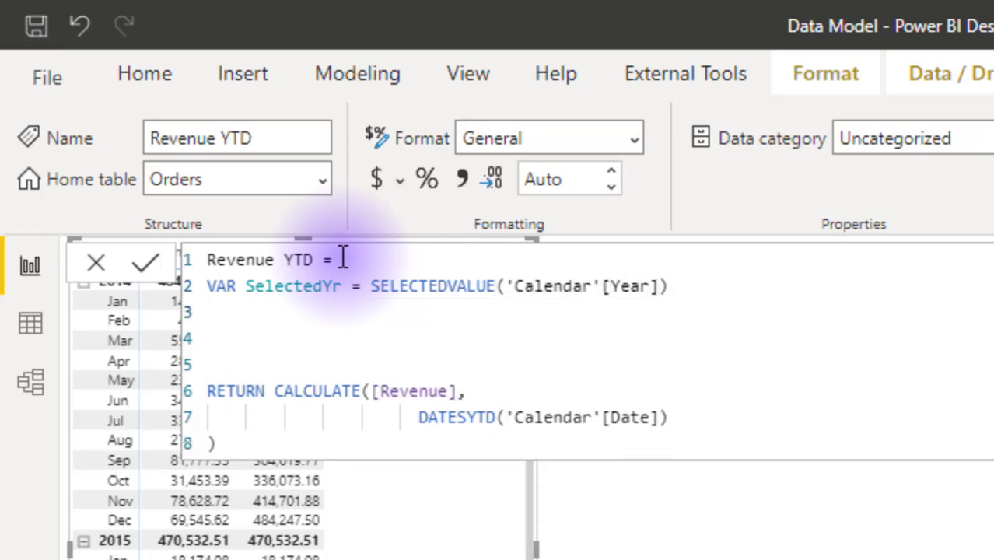
Step: Declare a second variable named FistDayInYr that uses the DATE function
text(VAR F)
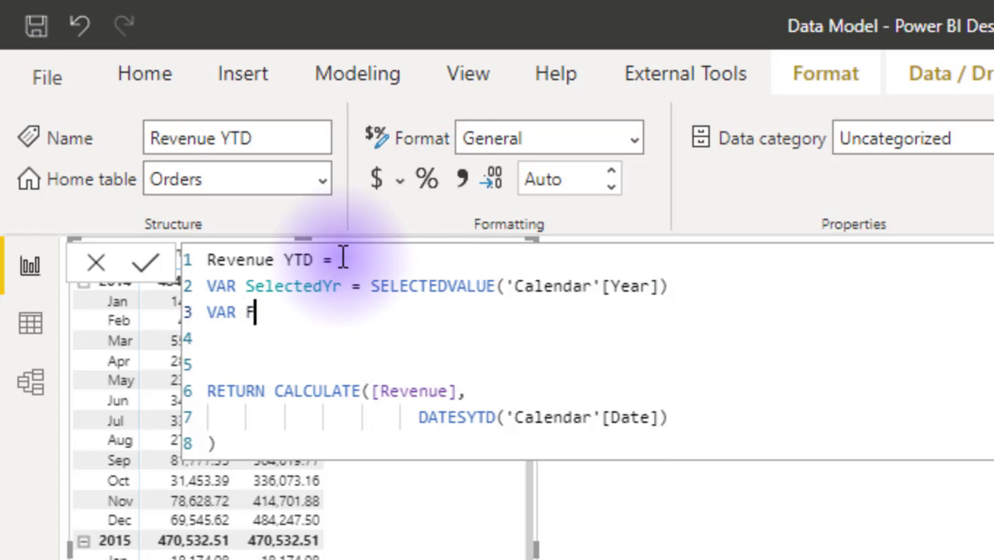
text(istDa)
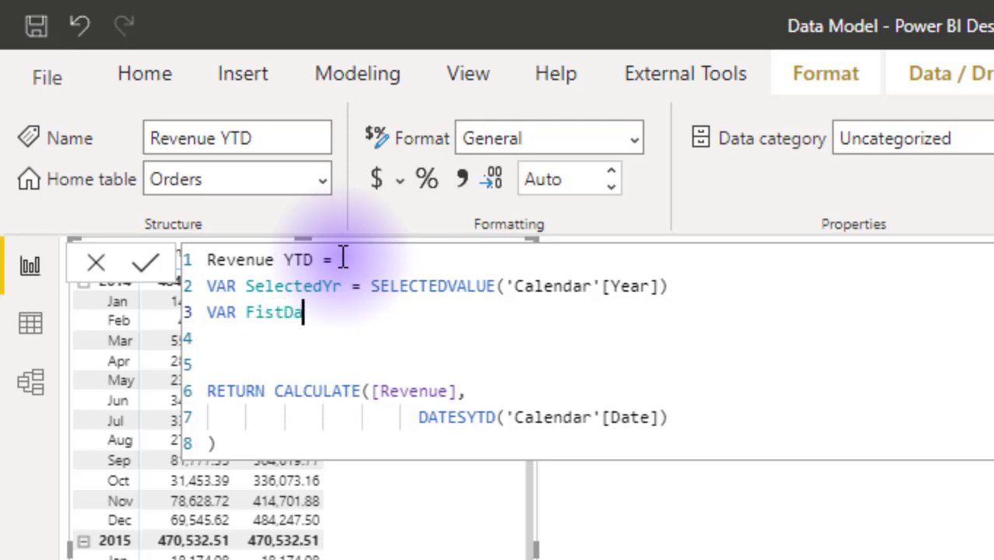
text(yInYr)
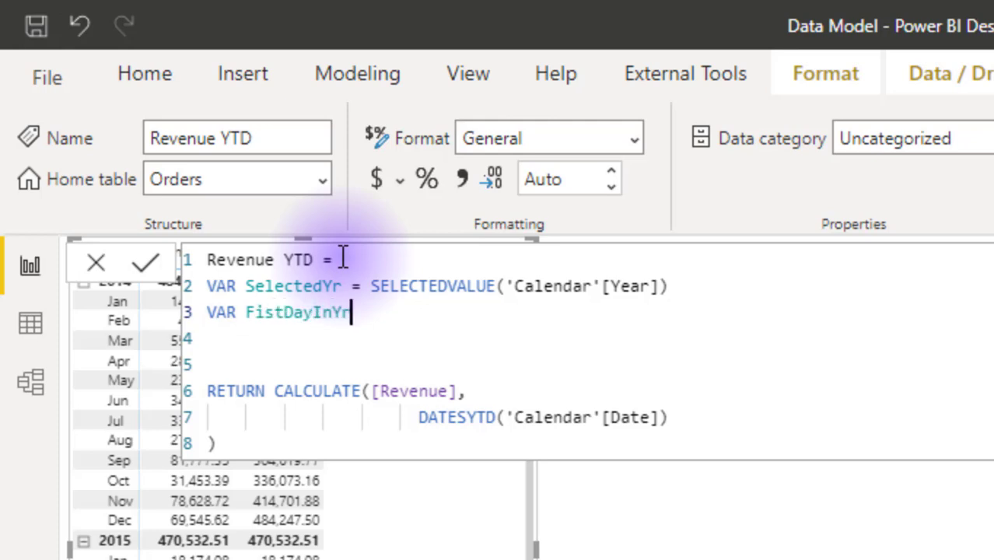
text( = date)
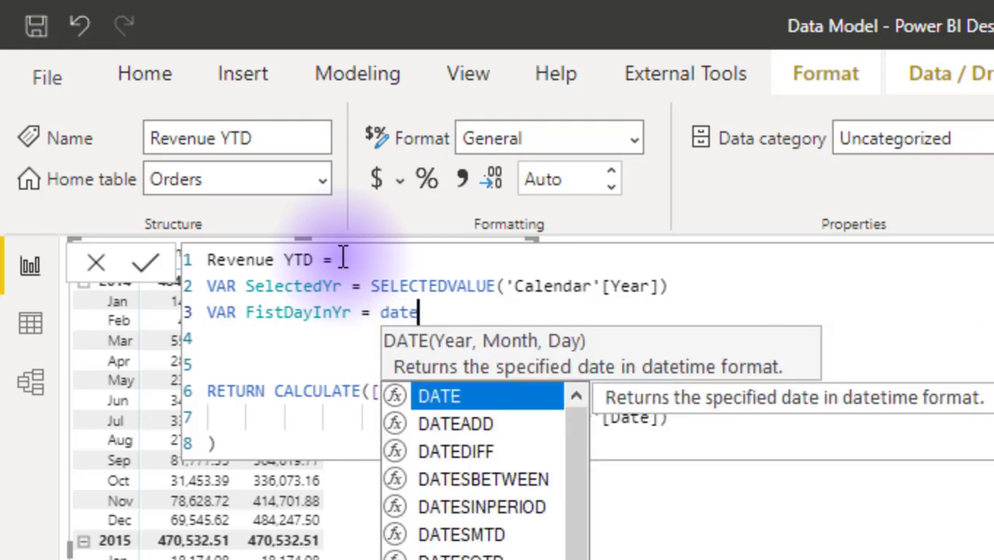
text(()
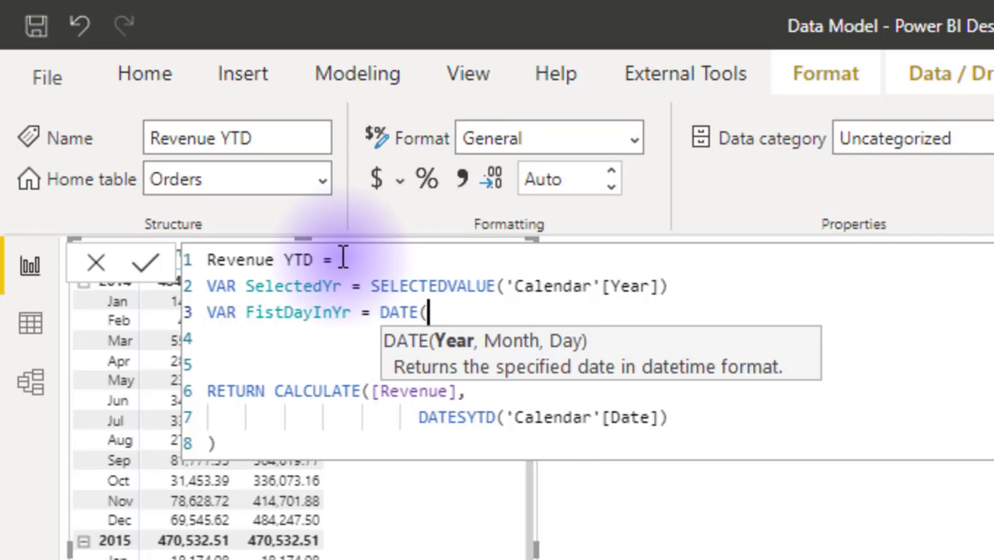
Step: Complete the DATE function with SelectedYr as year, 1 as month and 1 as day
text(sle)
key(BackSpace)
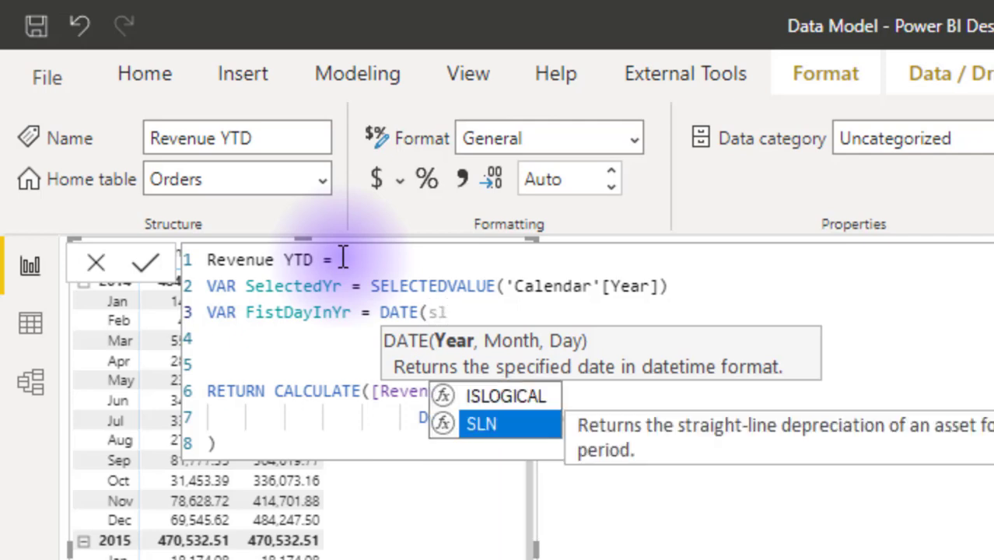
key(BackSpace)
text(el)
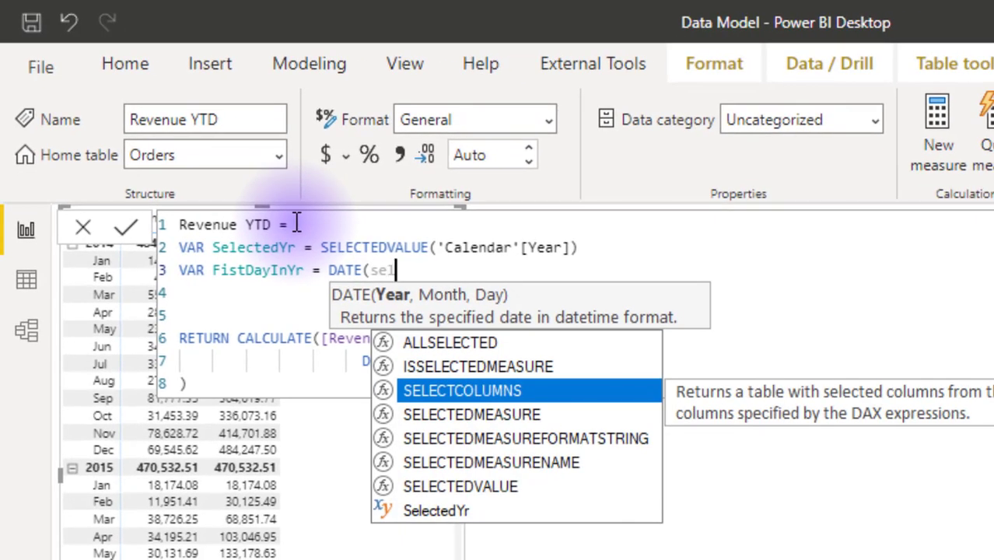
key(Down)
key(Down)
key(Down)
key(Down)
key(Down)
key(Tab)
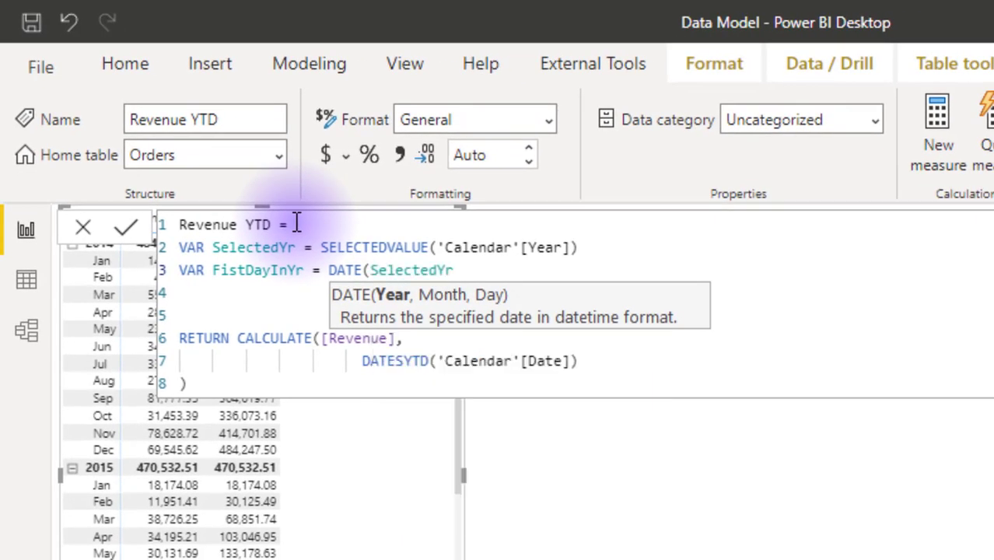
text(,)
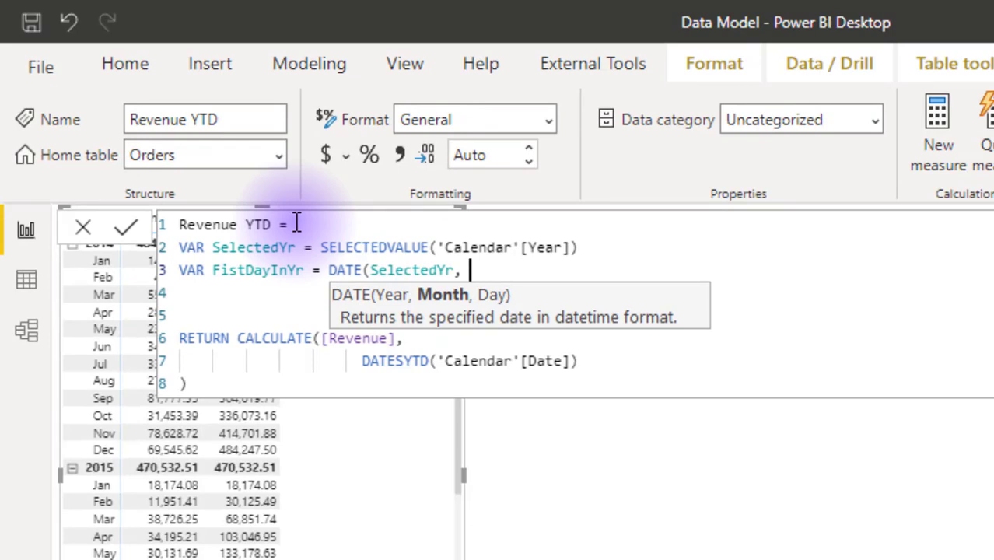
text( 1, 1)
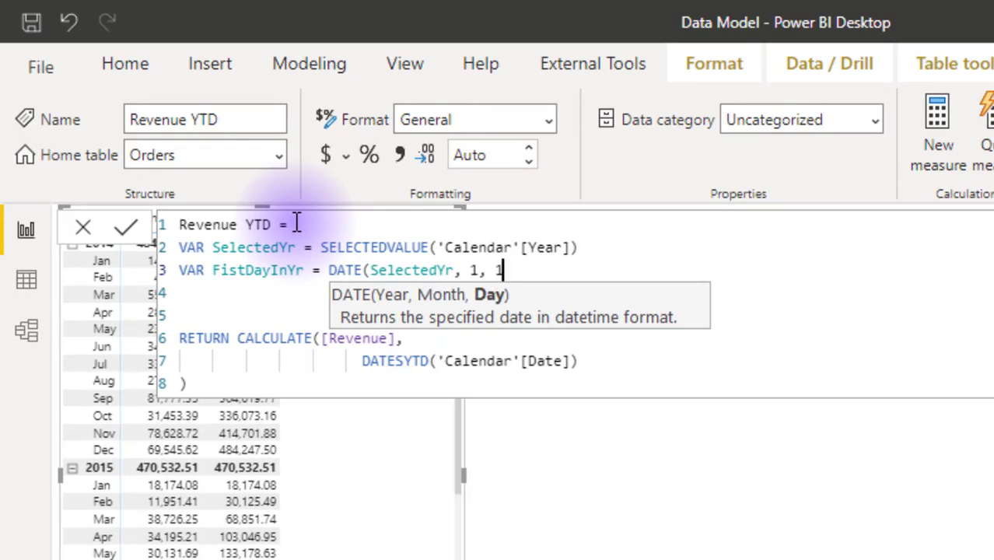
text())
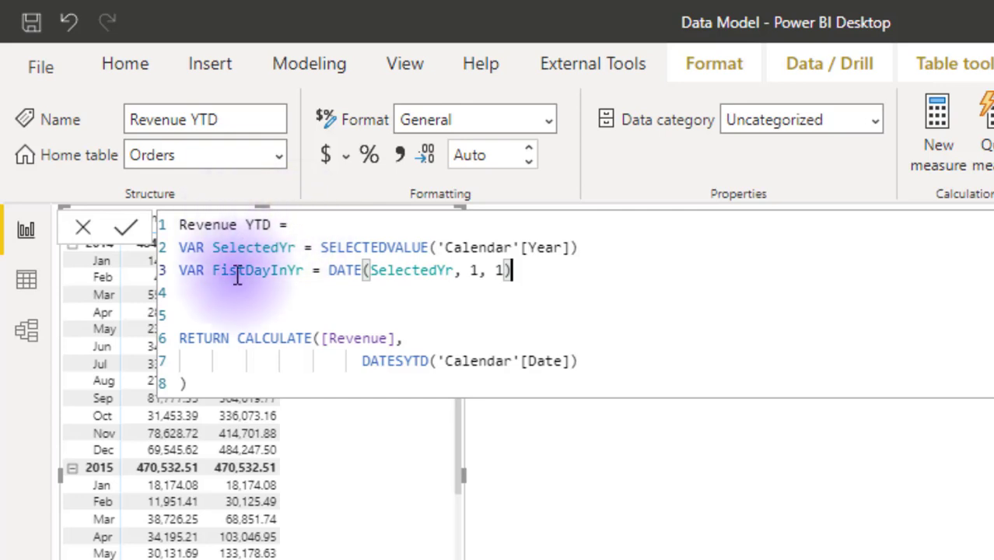
Step: Replace the DATESYTD filter in CALCULATE with a FILTER function over ALL('Calendar')
click(182, 337)
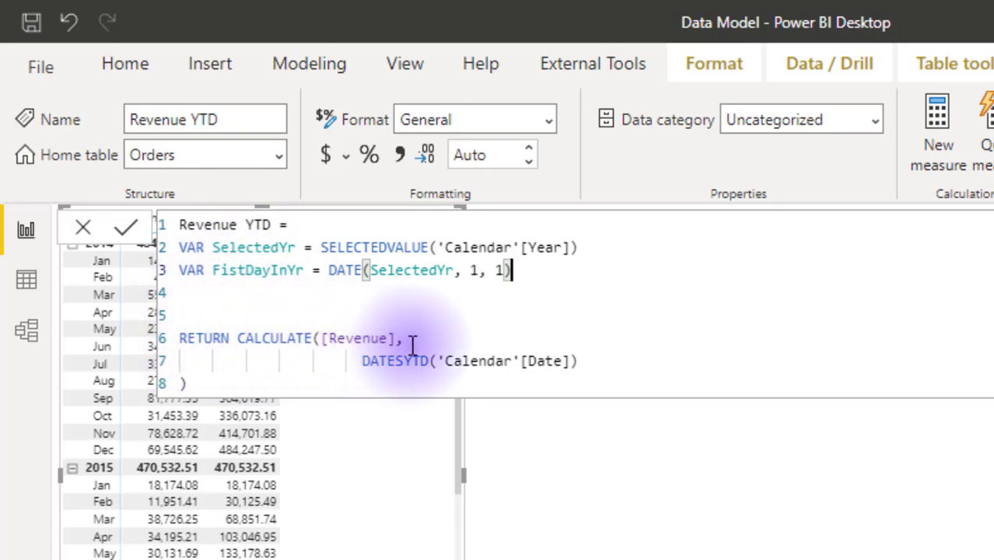
click(364, 358)
drag(364, 358, 584, 366)
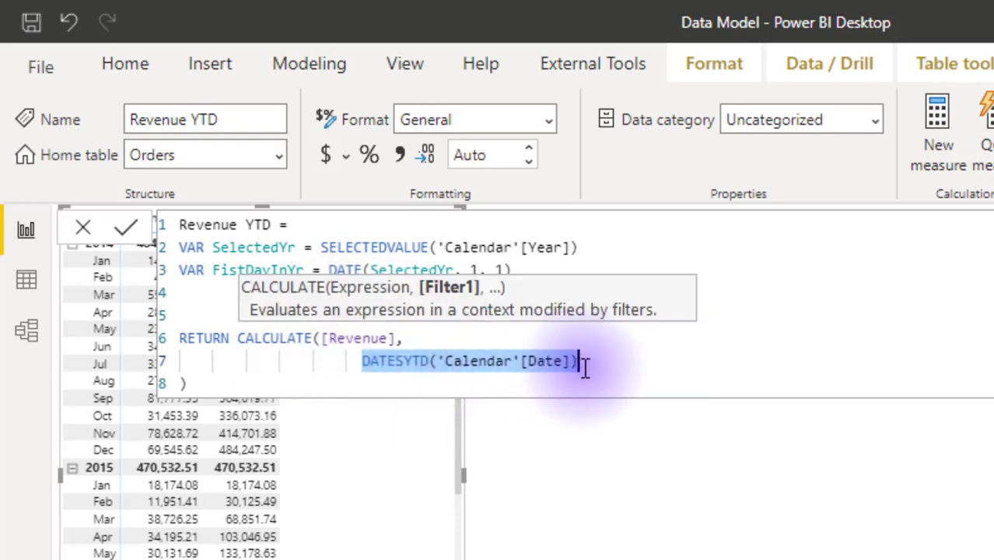
key(Delete)
text(Fil)
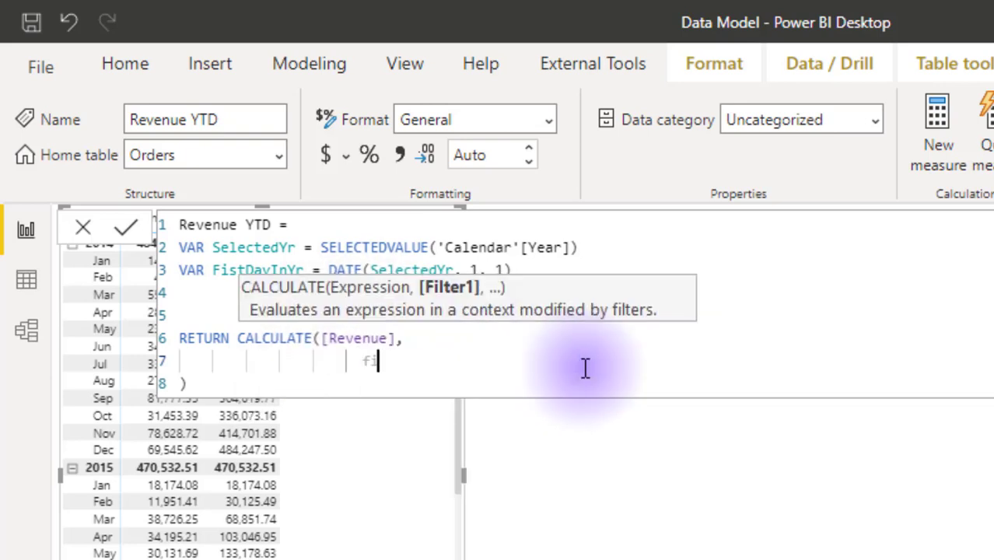
key(Tab)
text((all)
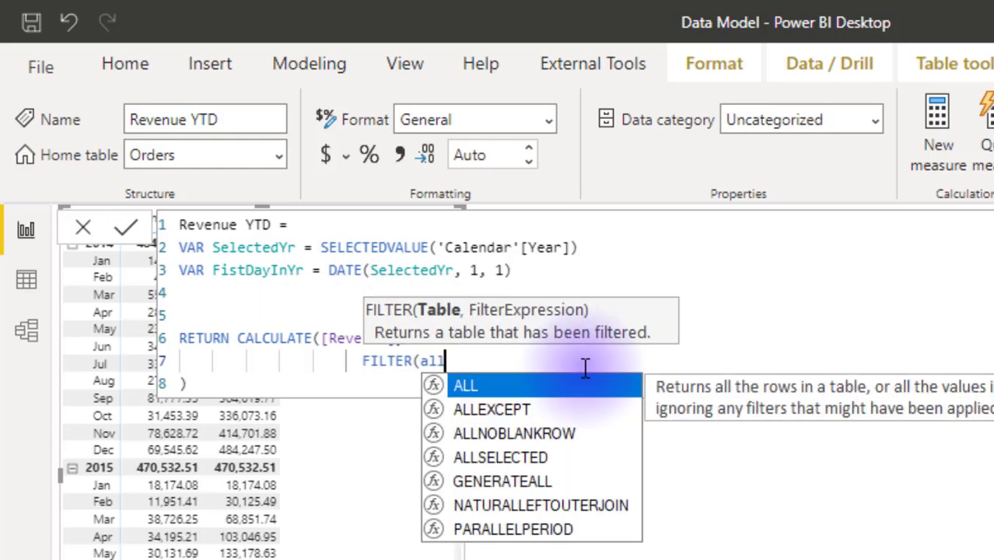
key(Tab)
text(()
key(Tab)
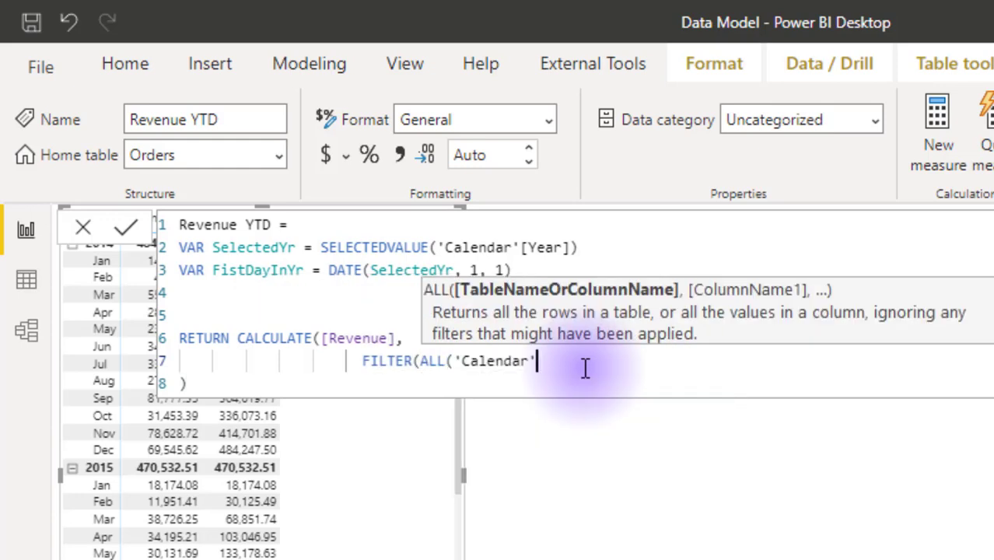
text())
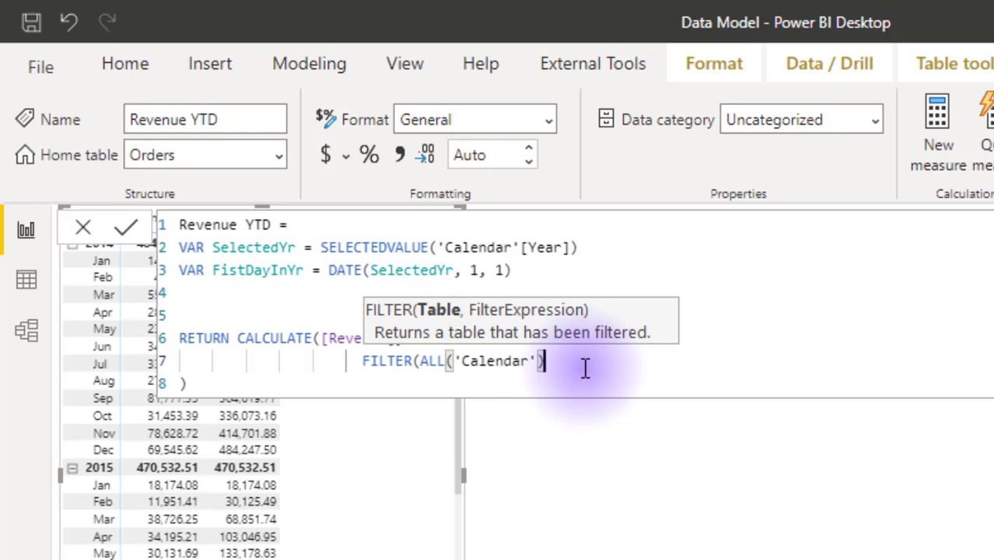
text(,)
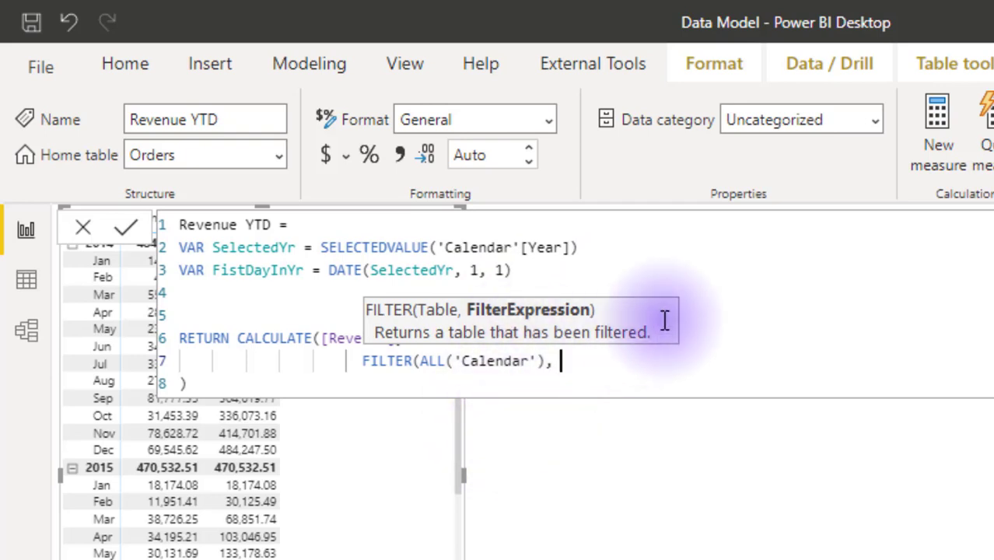
Step: Begin the FILTER condition with 'Calendar'[Date] >= and start entering the first-day variable
text(cal)
key(Down)
key(Down)
key(Down)
key(Down)
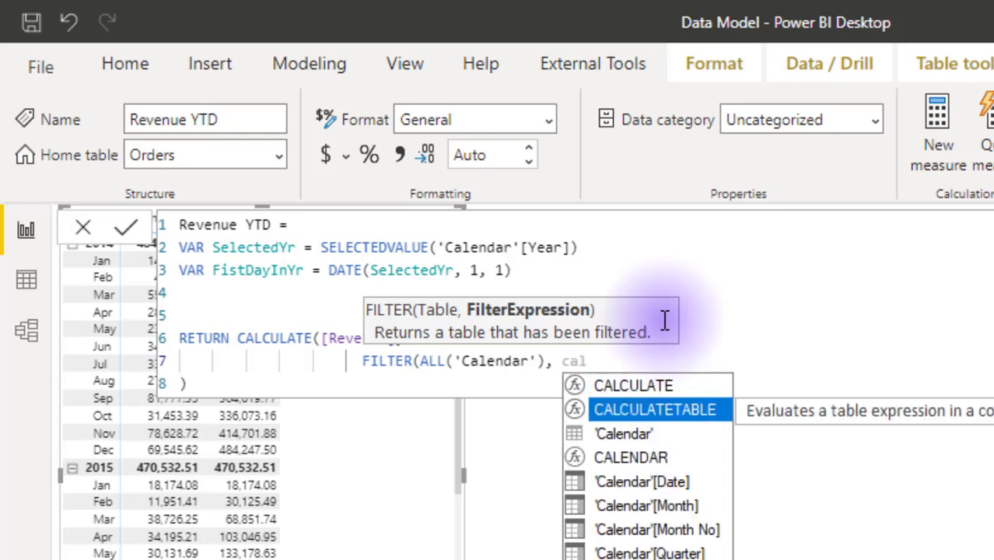
key(Tab)
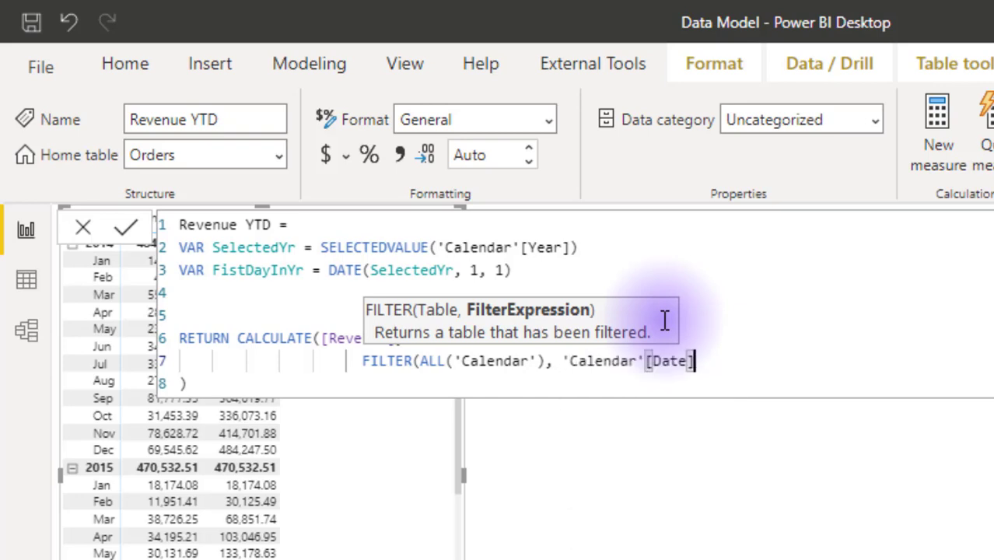
text(>=)
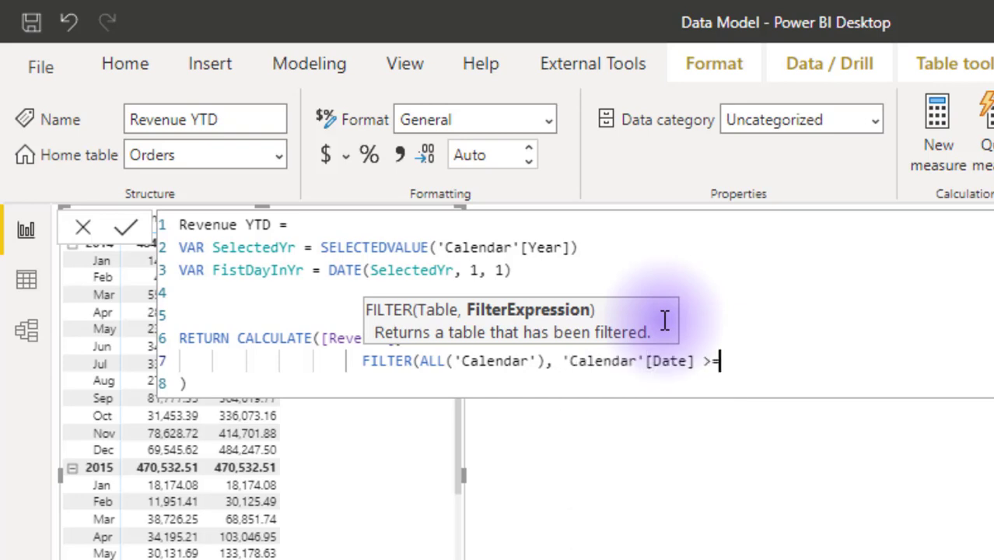
text( fir)
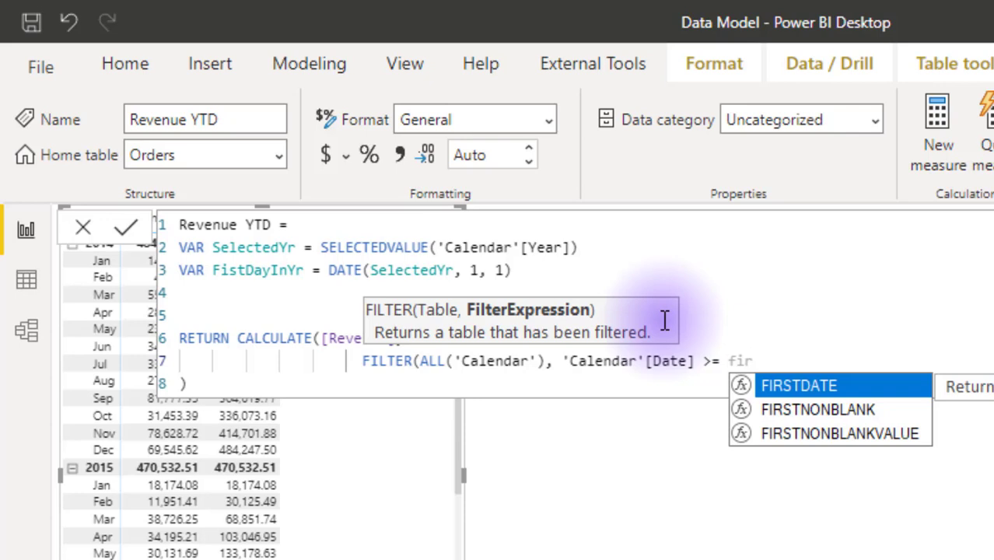
Step: Shorten the unfinished variable reference to f and correct the variable name in its declaration to FirstDayInYr
key(BackSpace)
key(BackSpace)
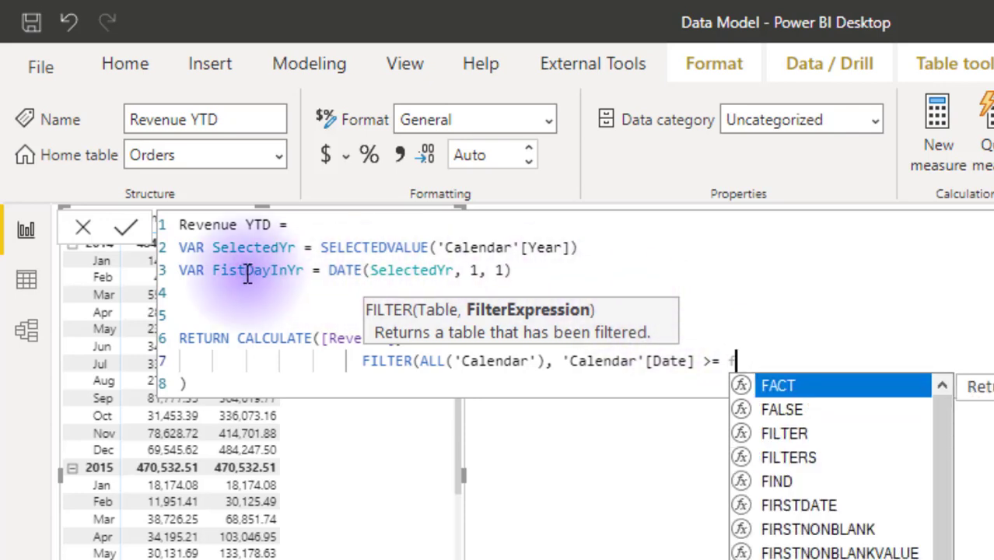
click(228, 270)
text(r)
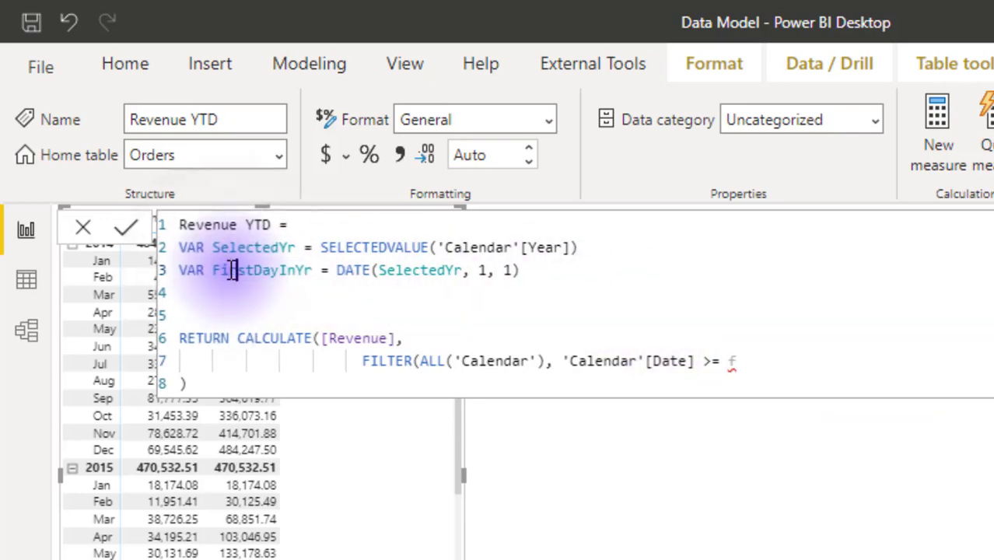
Step: Complete the first FILTER comparison with the FirstDayInYr variable
click(544, 273)
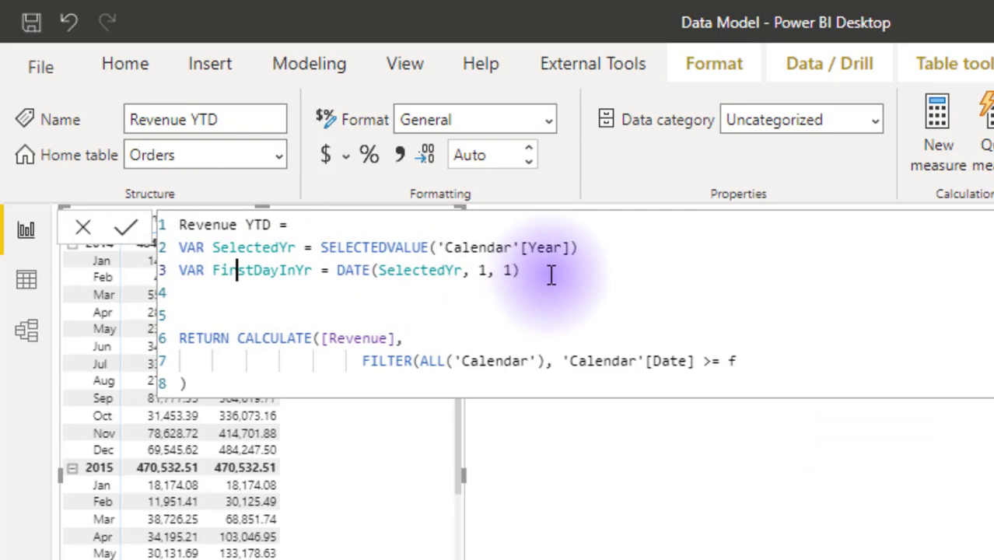
click(756, 359)
key(BackSpace)
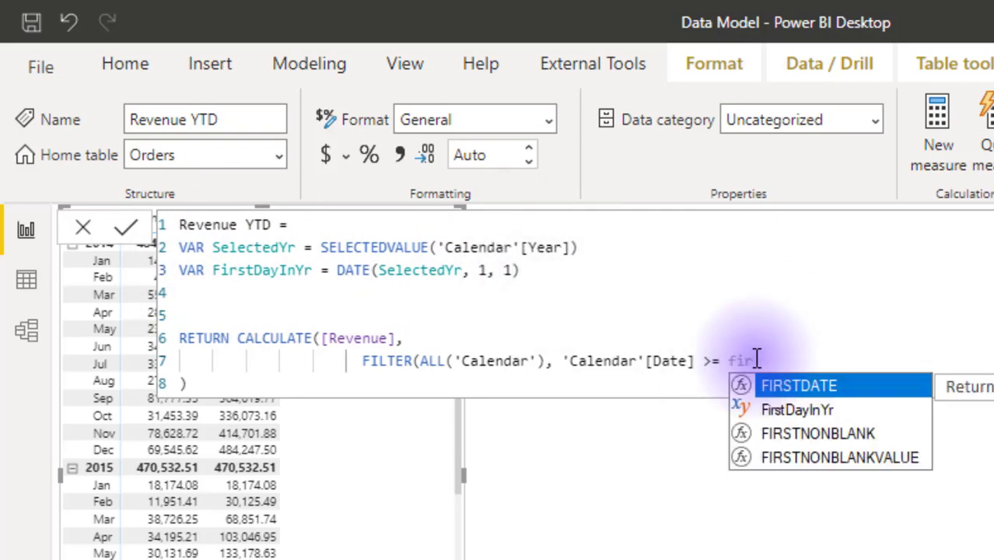
key(Down)
key(Tab)
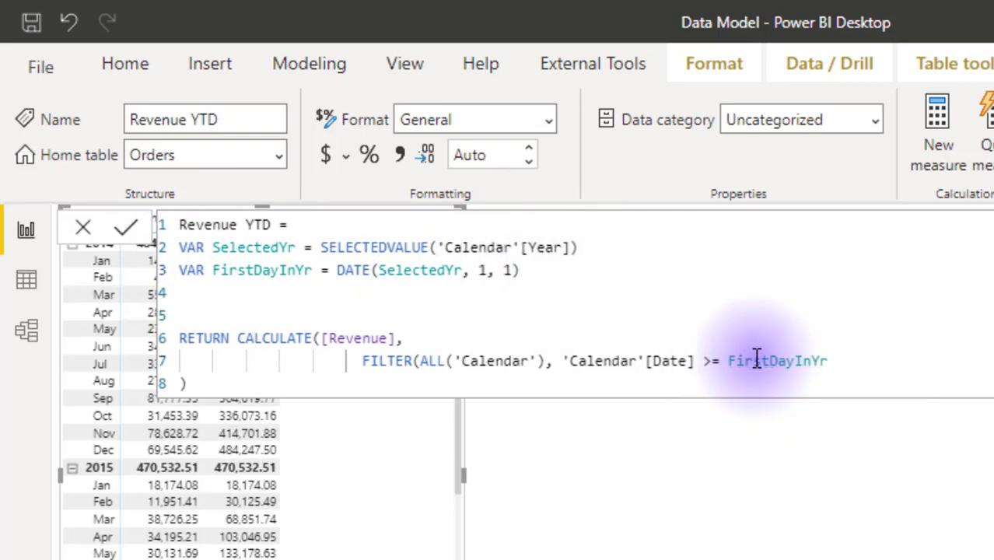
Step: Extend the FILTER condition with && 'Calendar'[Date] <= and start entering the last-day variable
text(&& c)
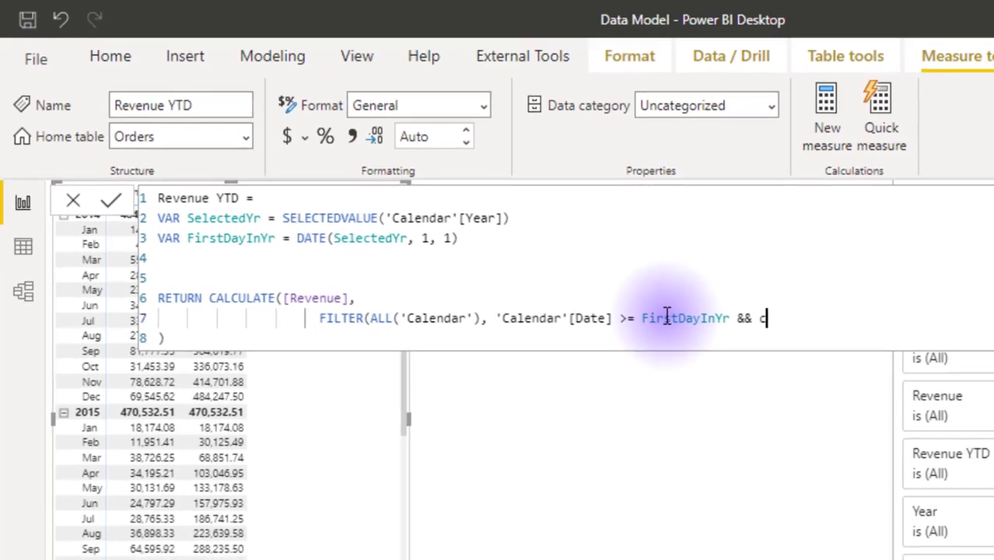
text(ale)
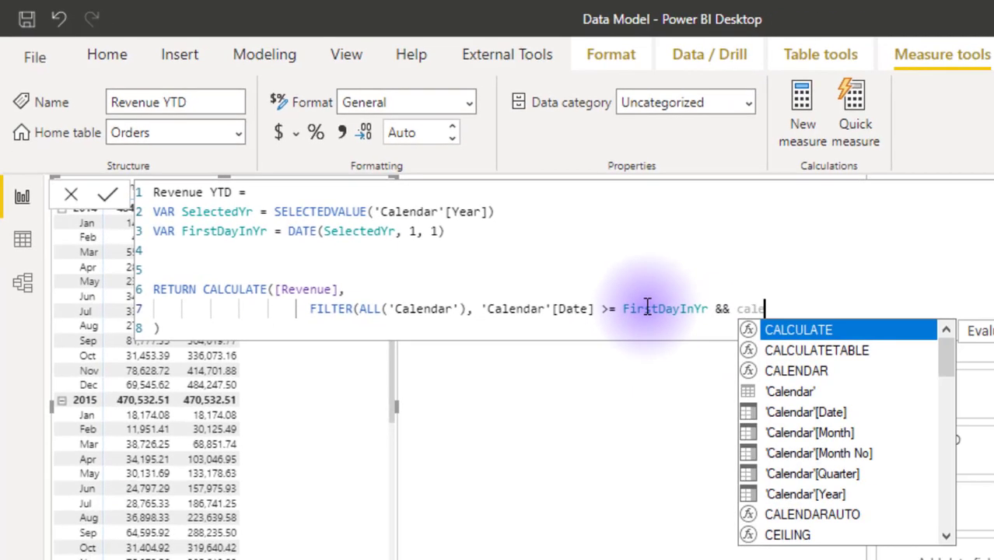
key(Down)
key(Down)
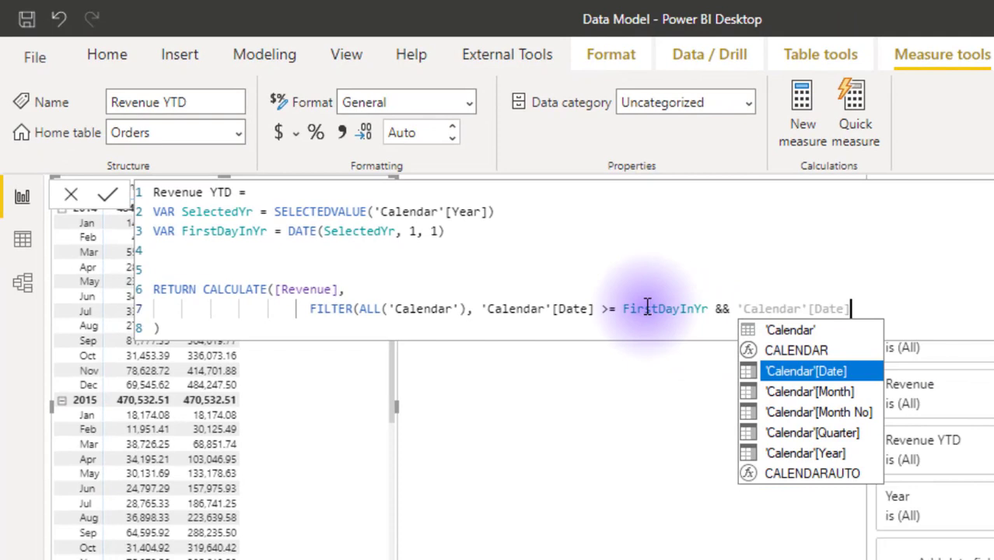
key(Tab)
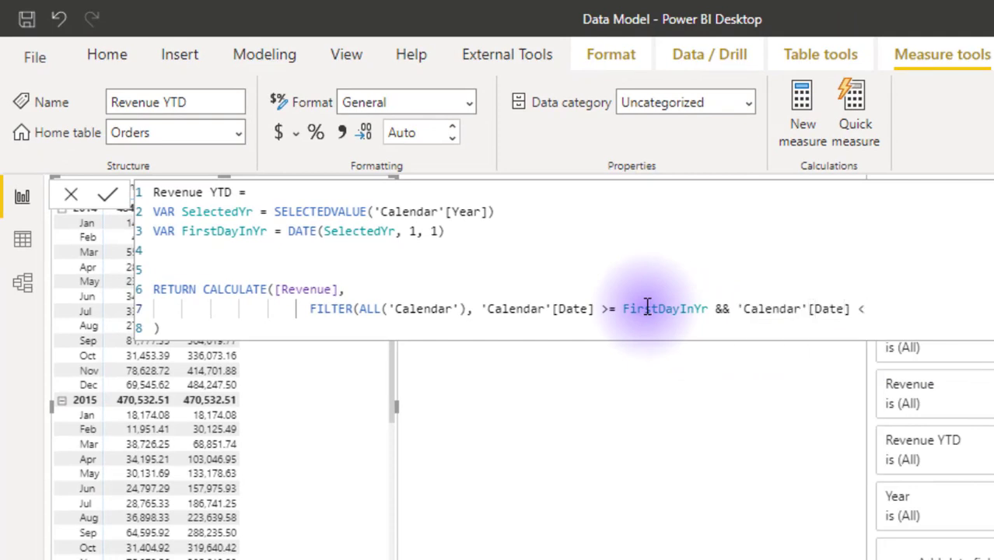
text(<= las)
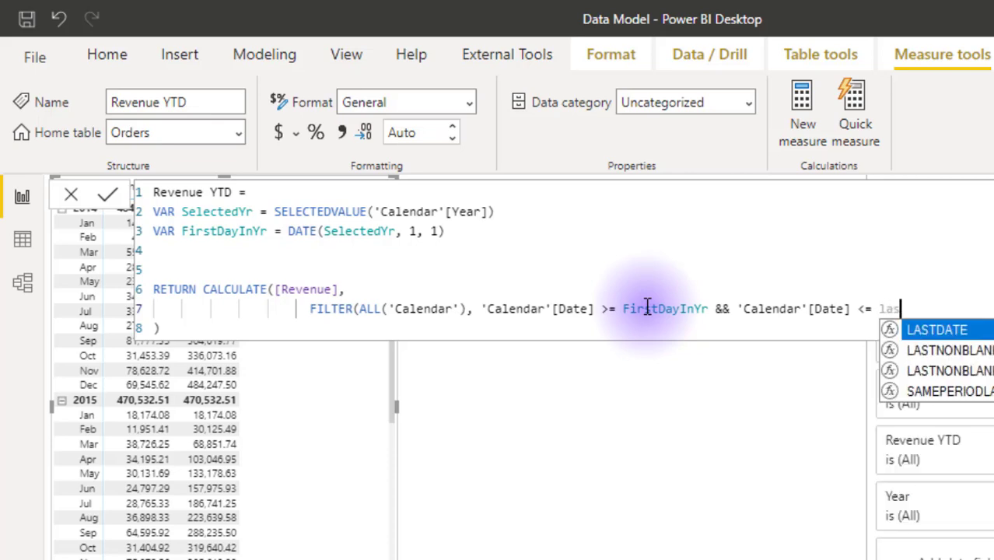
Step: Declare a variable LastDaySelected = MAX('Calendar'[Date]) on a new line below the FirstDayInYr declaration
click(449, 231)
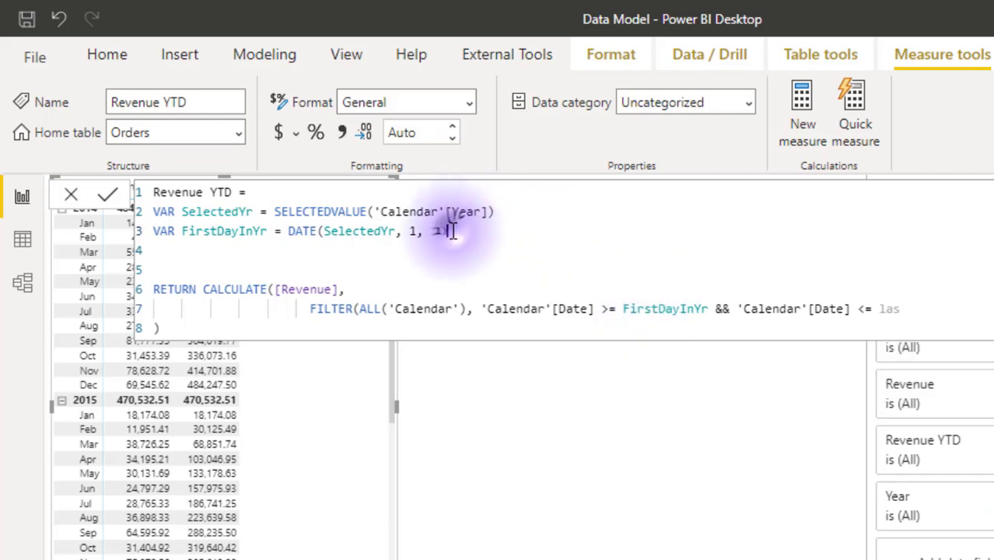
key(Return)
text(V)
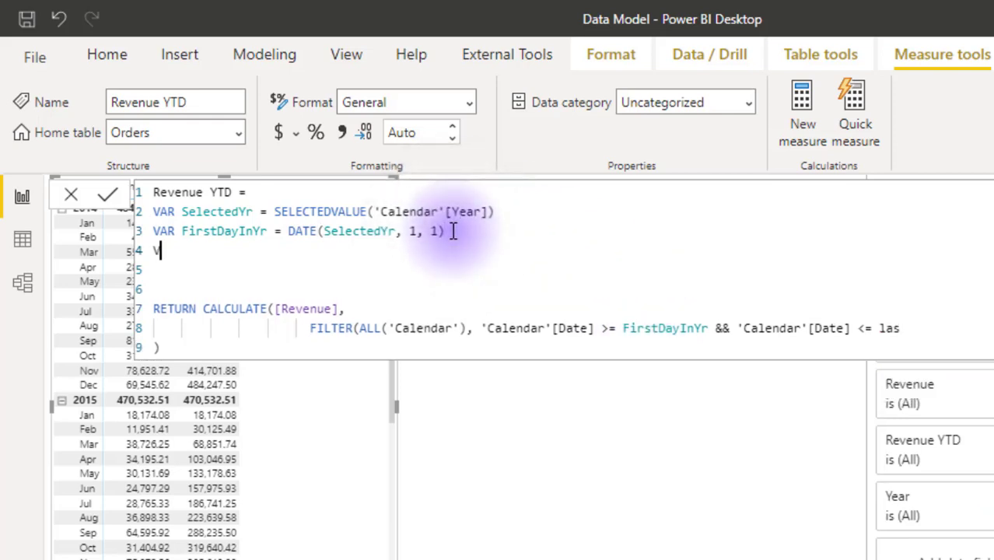
text(AR LastDaySele)
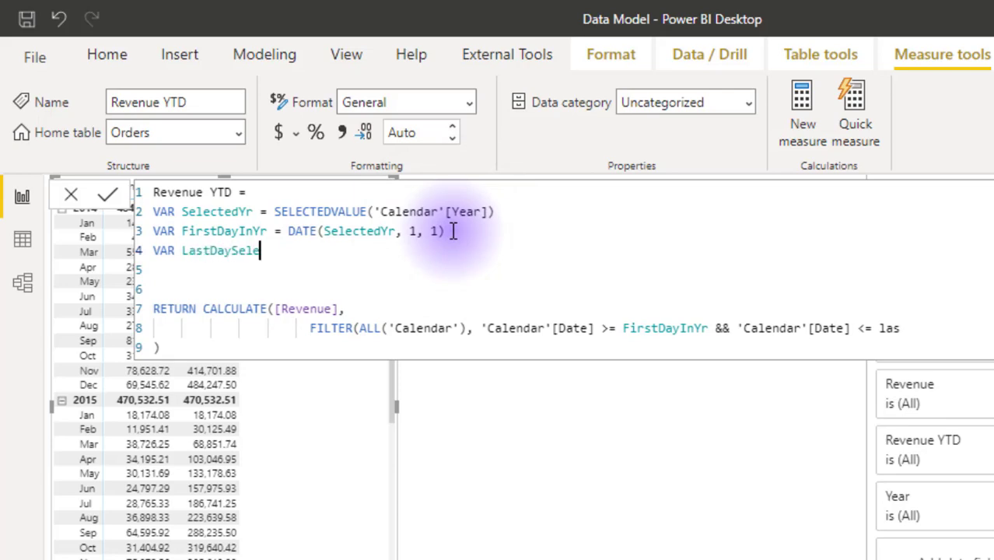
text(cted = max()
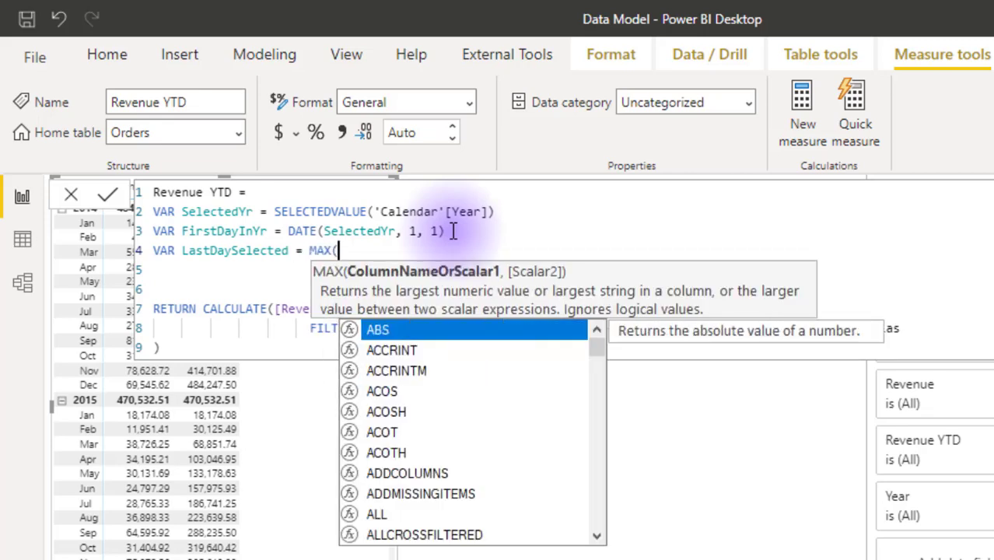
text(cal)
key(Down)
key(Down)
key(Down)
key(Down)
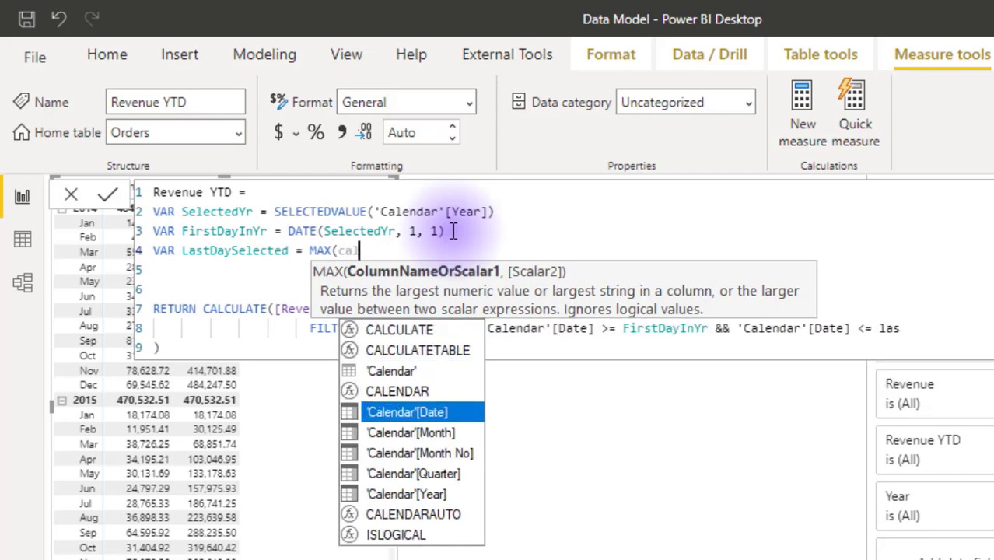
key(Tab)
text())
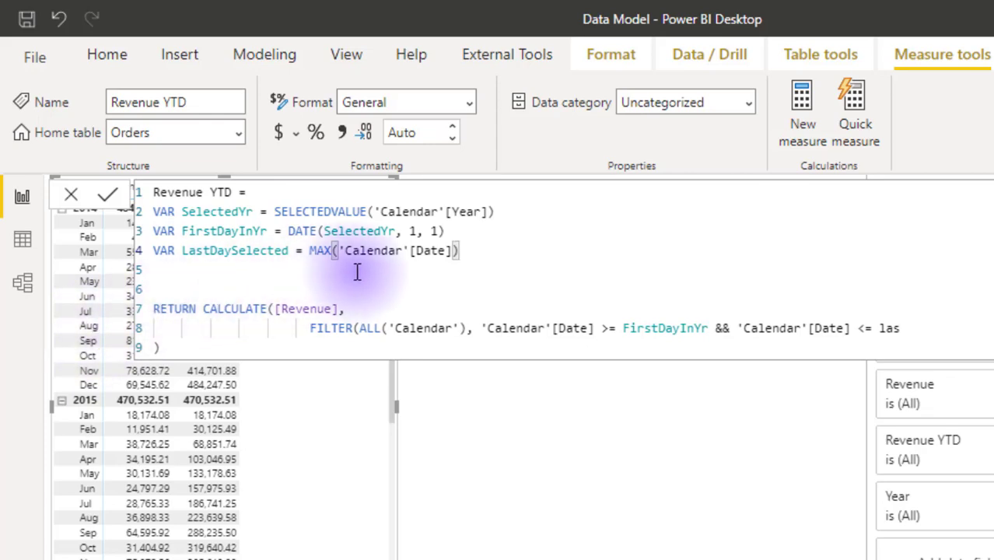
Step: Replace the unfinished las reference with the LastDaySelected variable and close the FILTER function
click(919, 331)
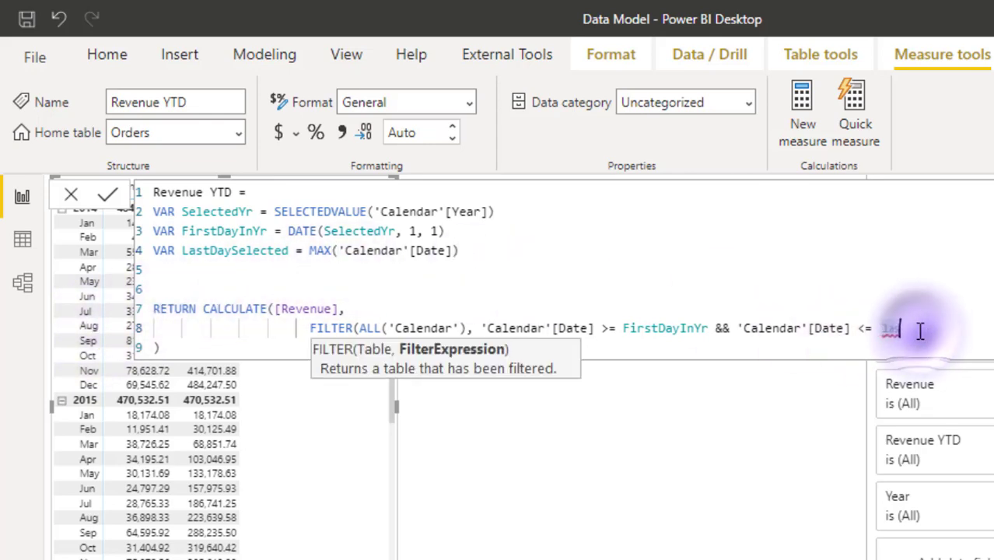
key(BackSpace)
key(BackSpace)
key(BackSpace)
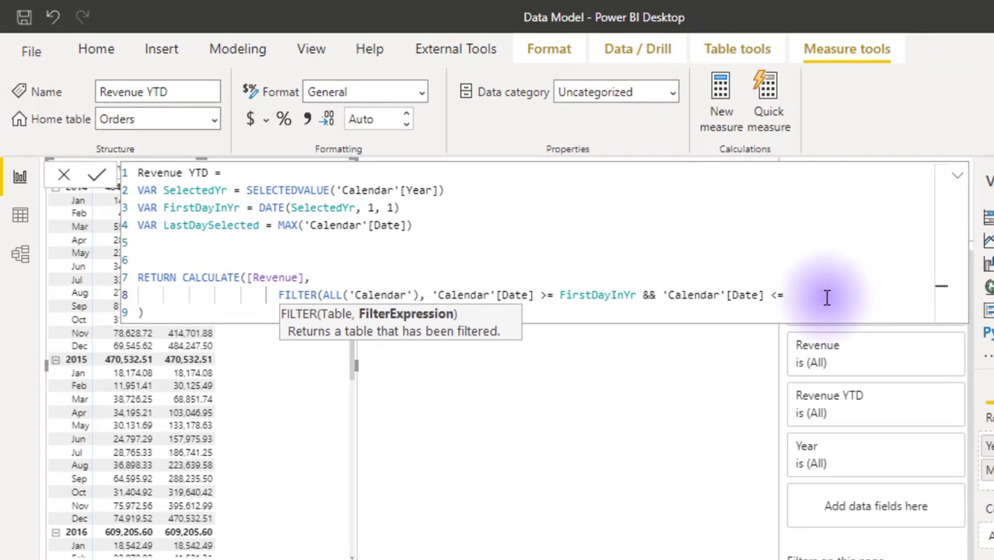
text(Las)
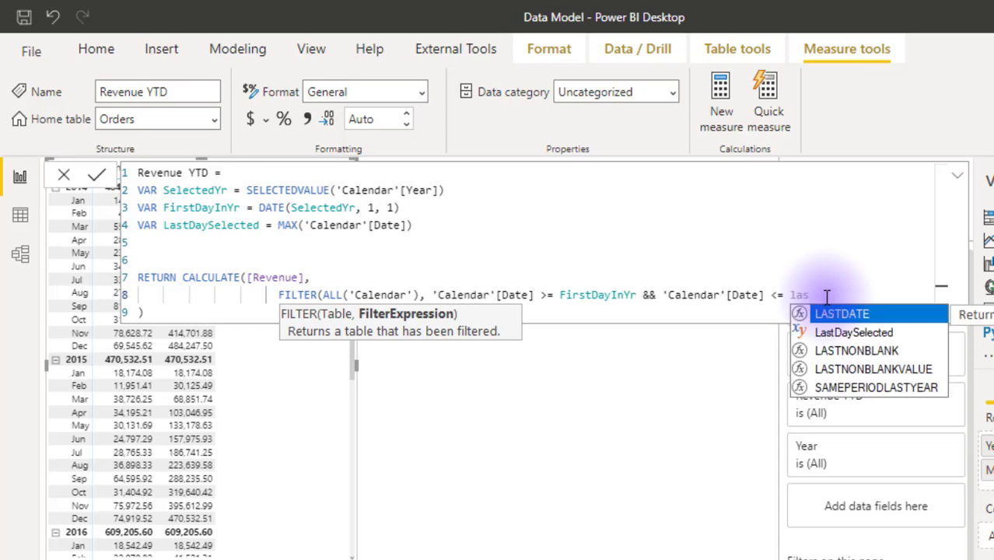
key(Down)
key(Tab)
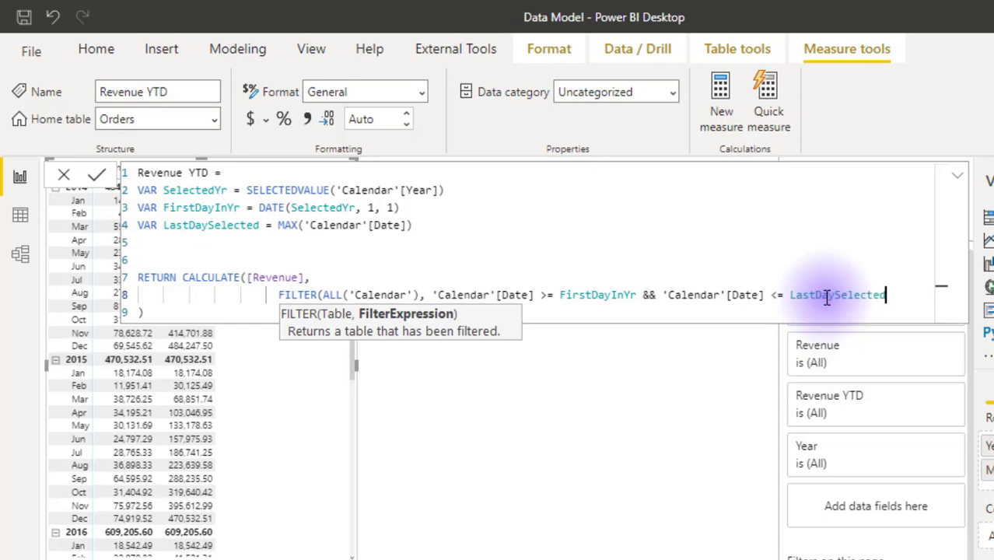
text())
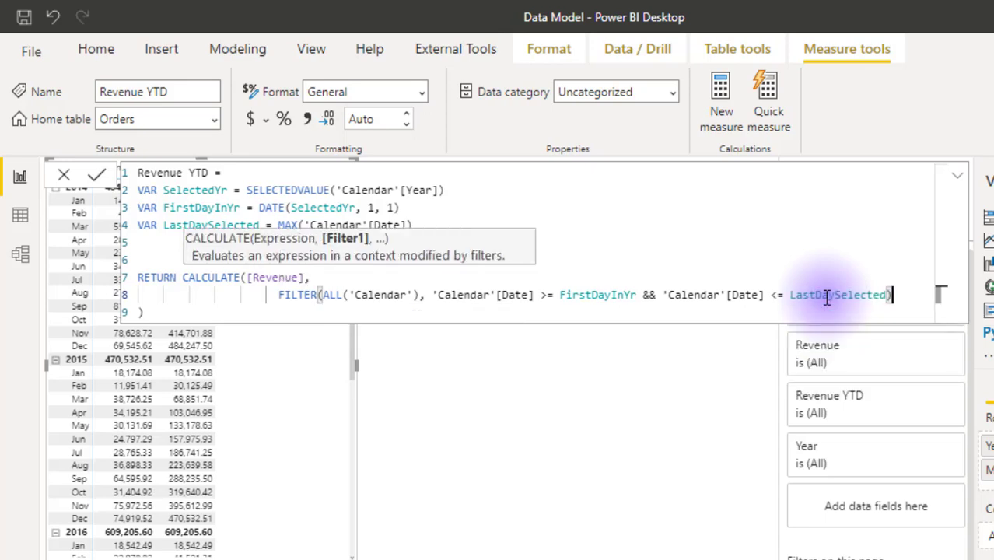
Step: Commit the rewritten Revenue YTD measure and deselect the matrix on the report canvas
click(182, 314)
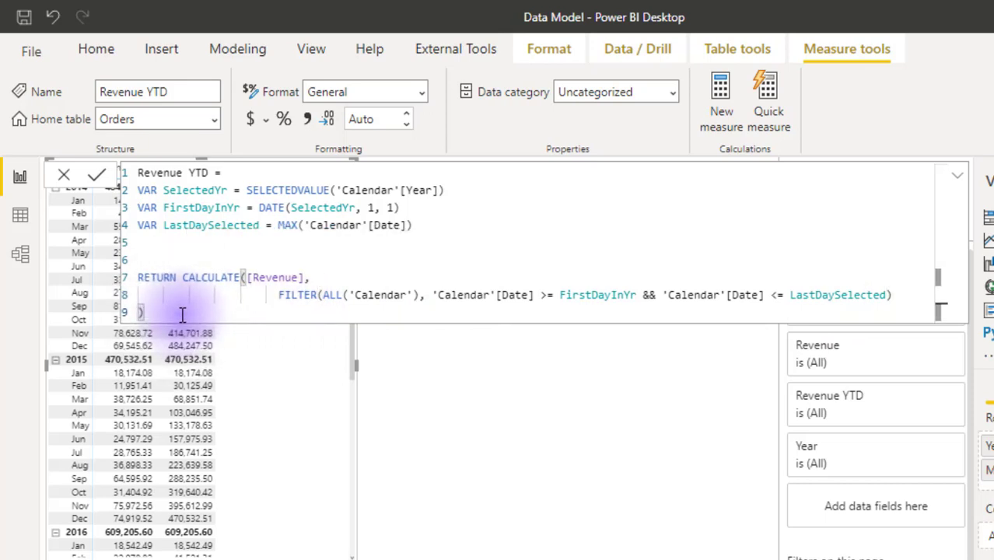
key(Return)
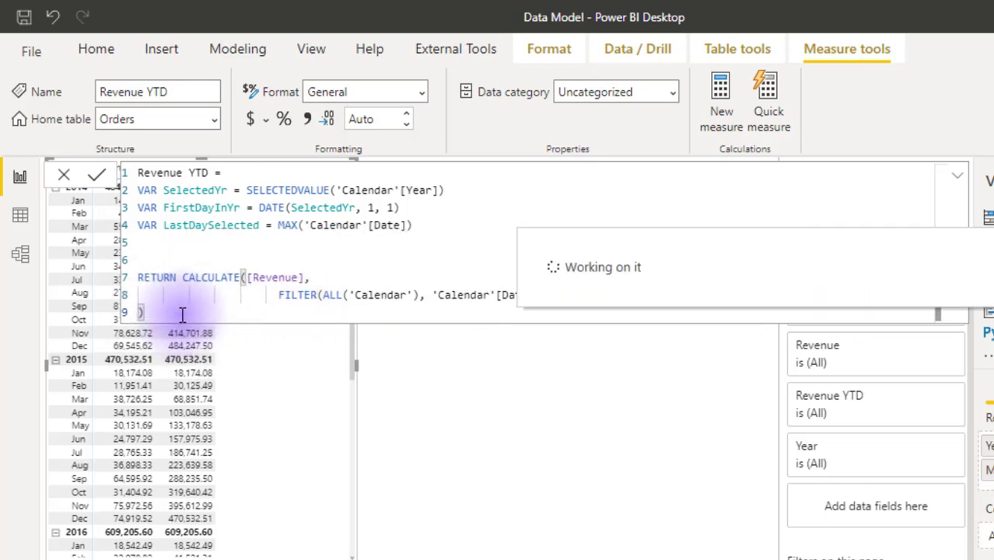
click(502, 423)
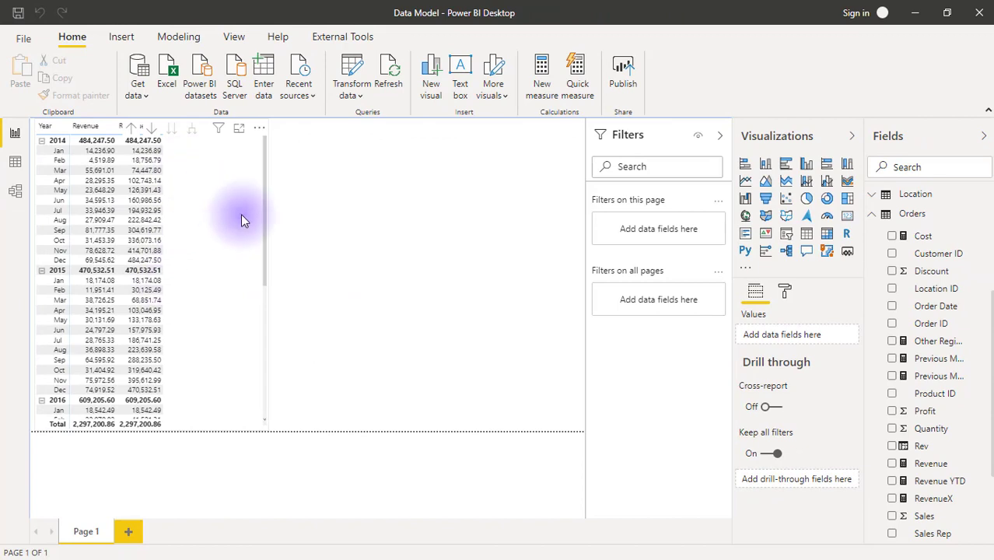
Step: Copy the complete formula of the Revenue YTD measure
click(940, 482)
click(367, 169)
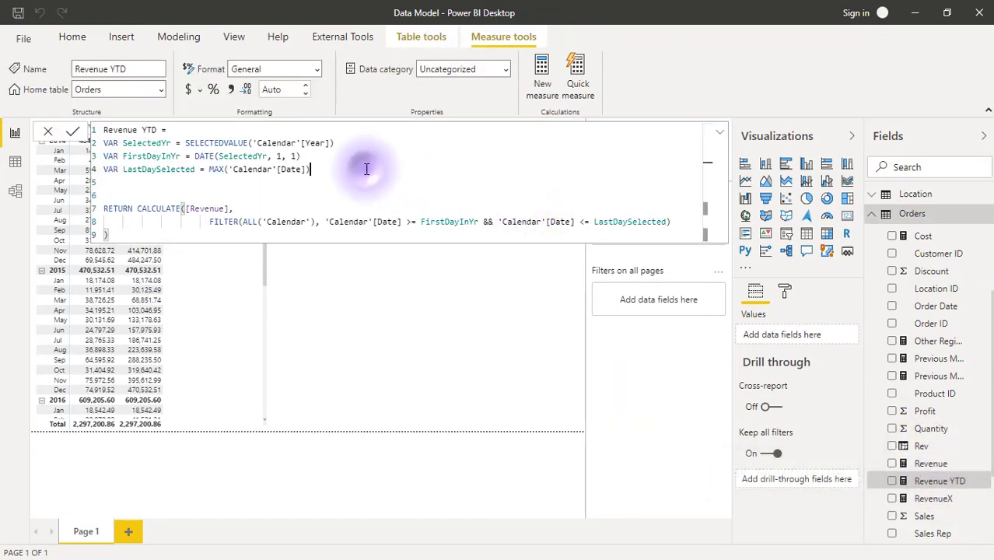
key(ctrl+a)
key(ctrl+c)
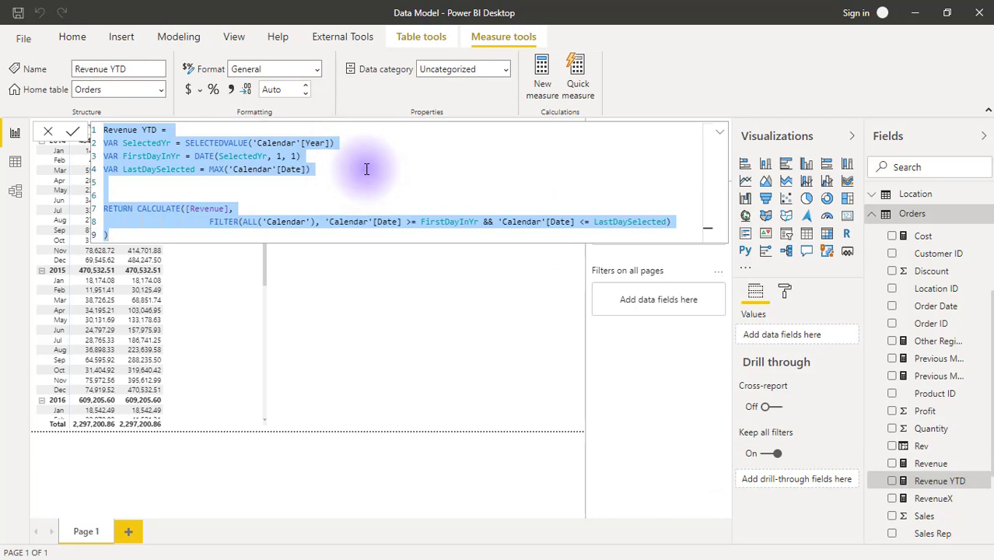
Step: Create a new measure in the Orders table from the copied formula and name it Revenue YTD2
click(912, 214)
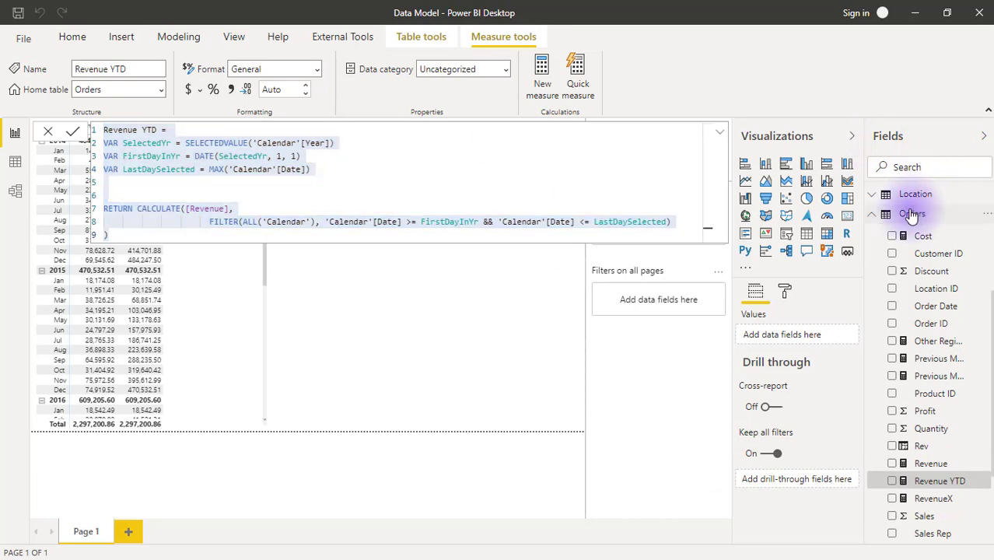
right_click(912, 215)
click(899, 234)
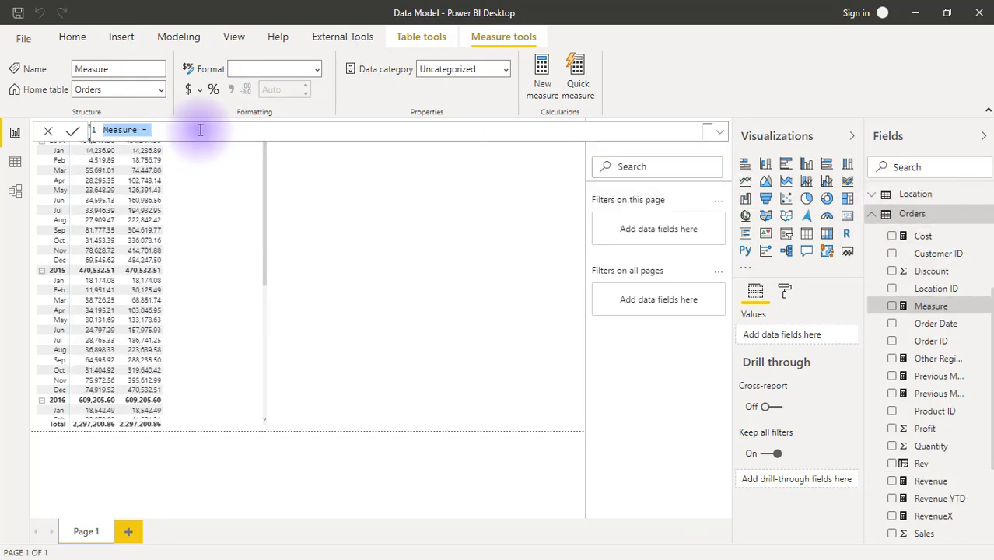
key(ctrl+v)
double_click(149, 130)
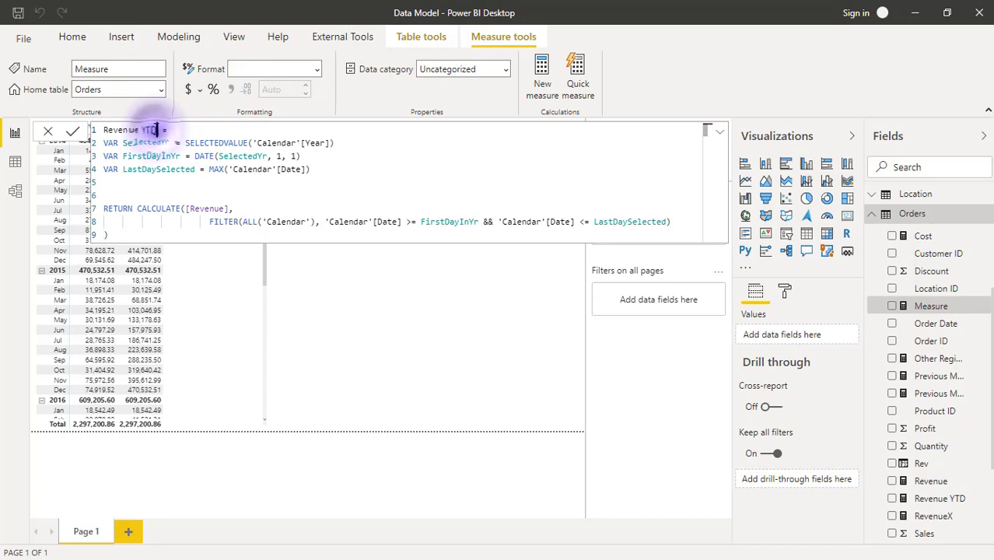
text(2)
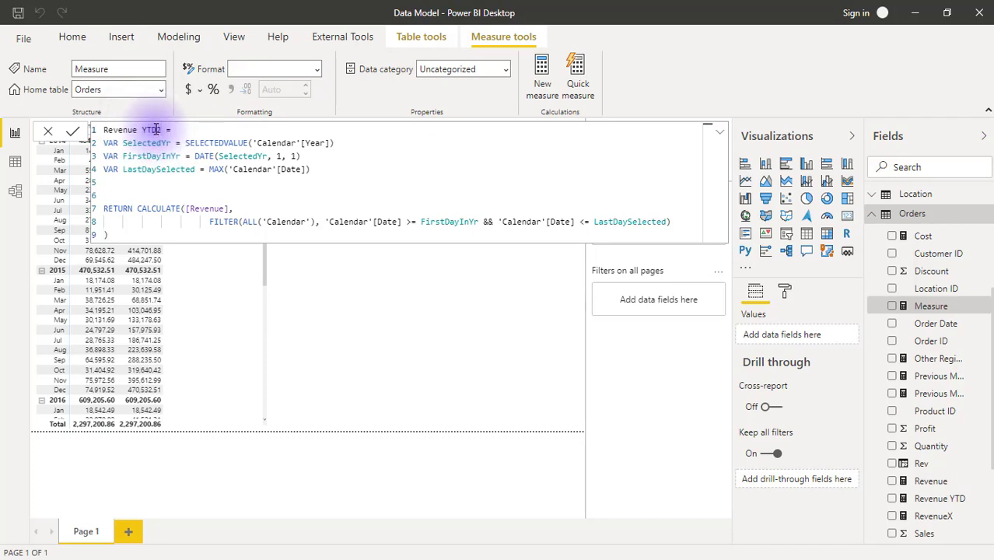
key(Return)
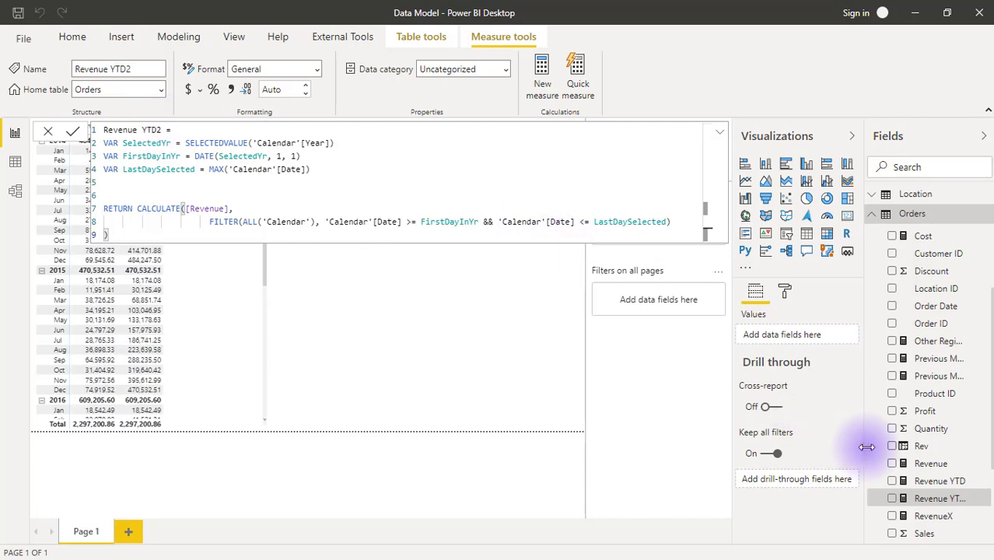
click(892, 499)
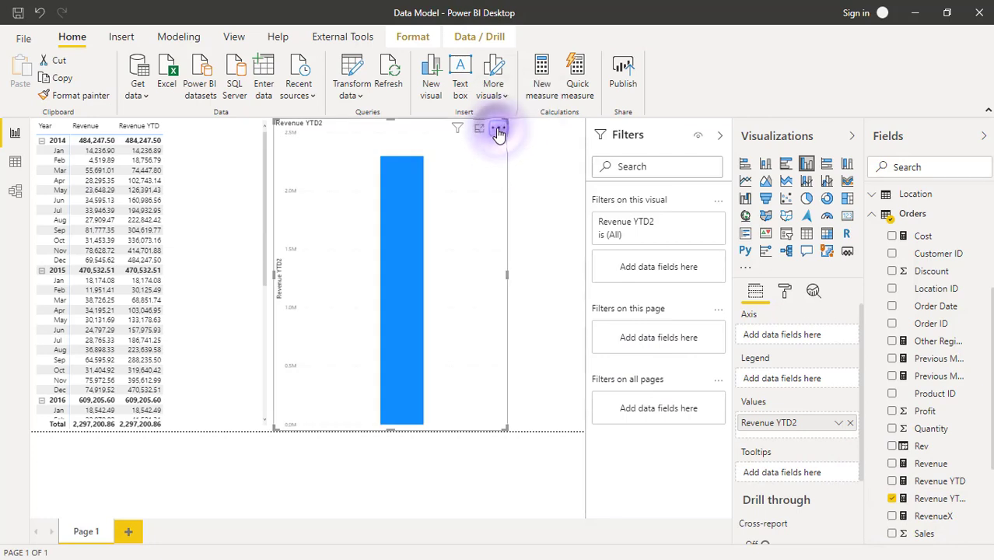
click(499, 129)
click(526, 180)
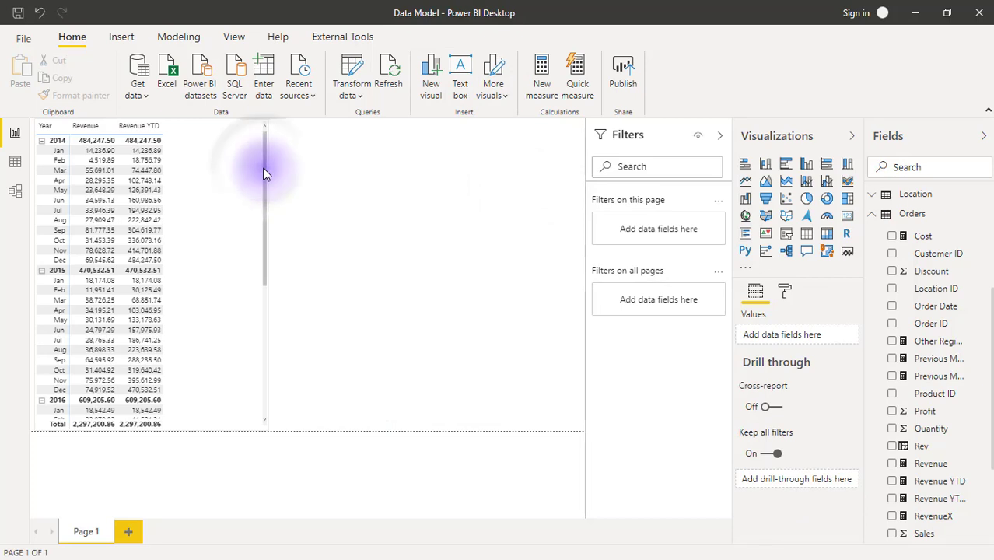
Step: Add the Revenue YTD2 measure to the values of the Year and Month matrix
click(262, 167)
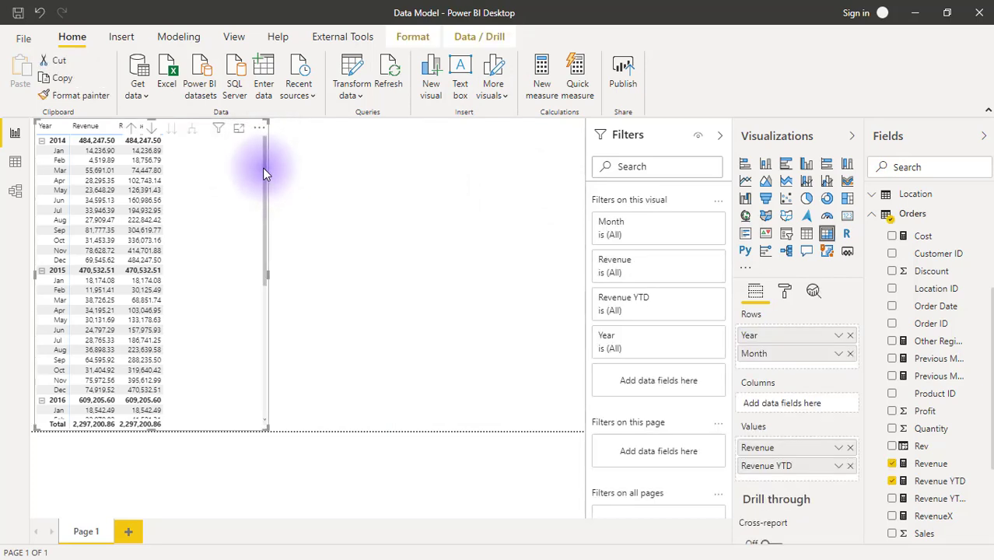
click(892, 499)
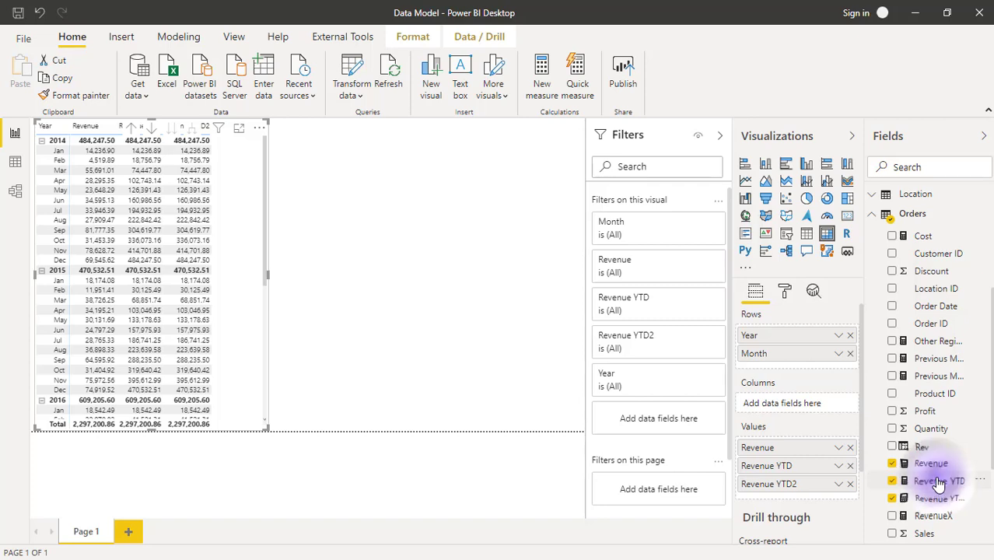
Step: Remove the three variable declarations, the blank lines and the RETURN keyword from the Revenue YTD measure's formula
click(939, 483)
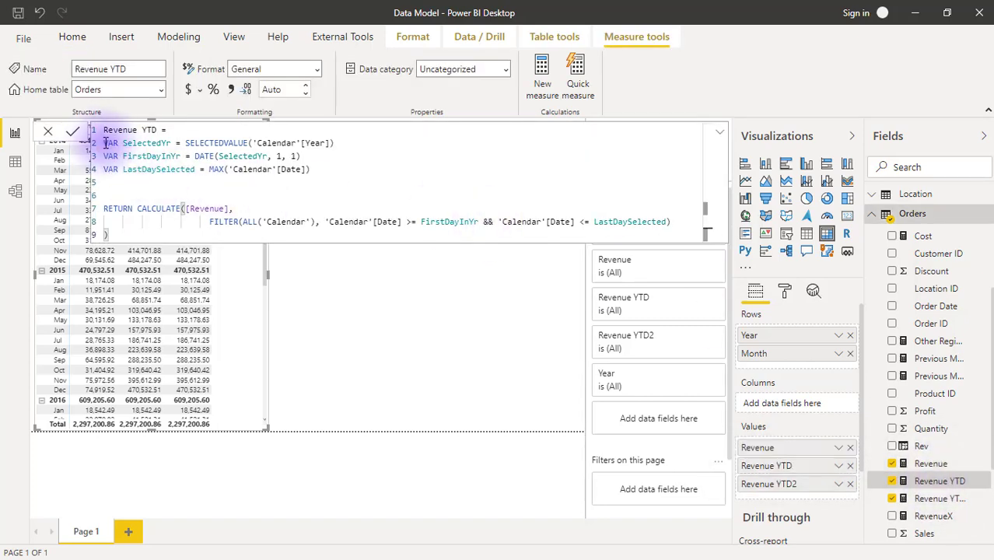
drag(106, 143, 334, 172)
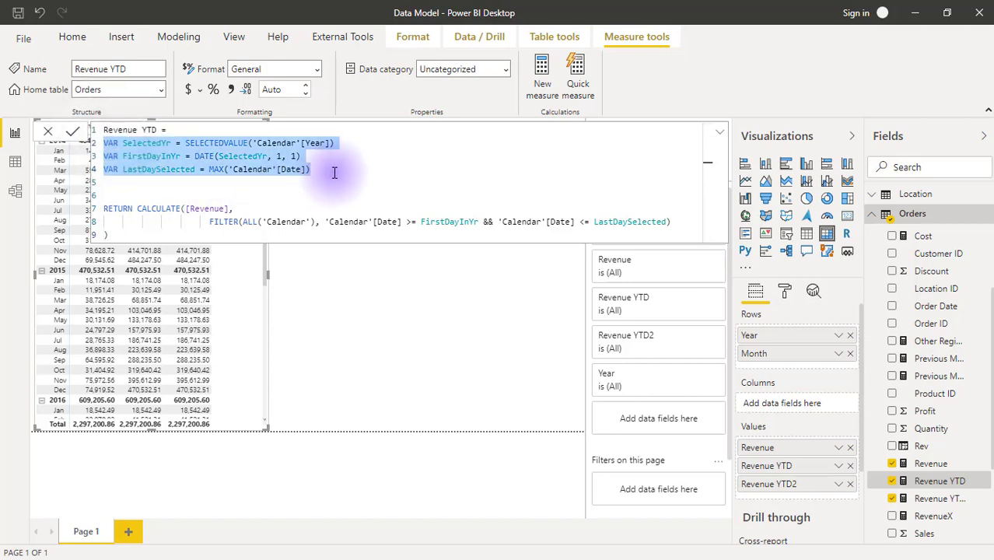
key(Delete)
key(Delete)
key(Delete)
key(Delete)
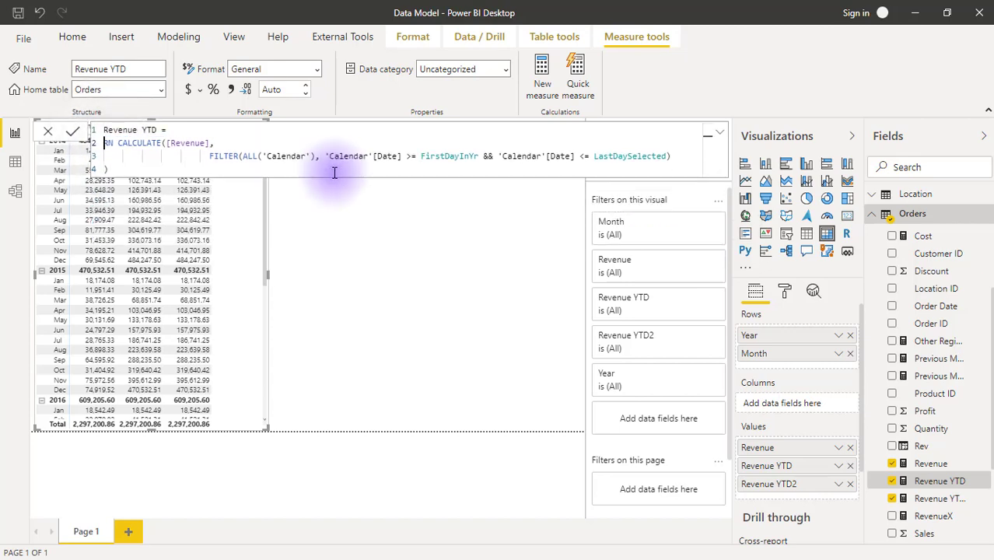
key(Delete)
key(Delete)
key(Delete)
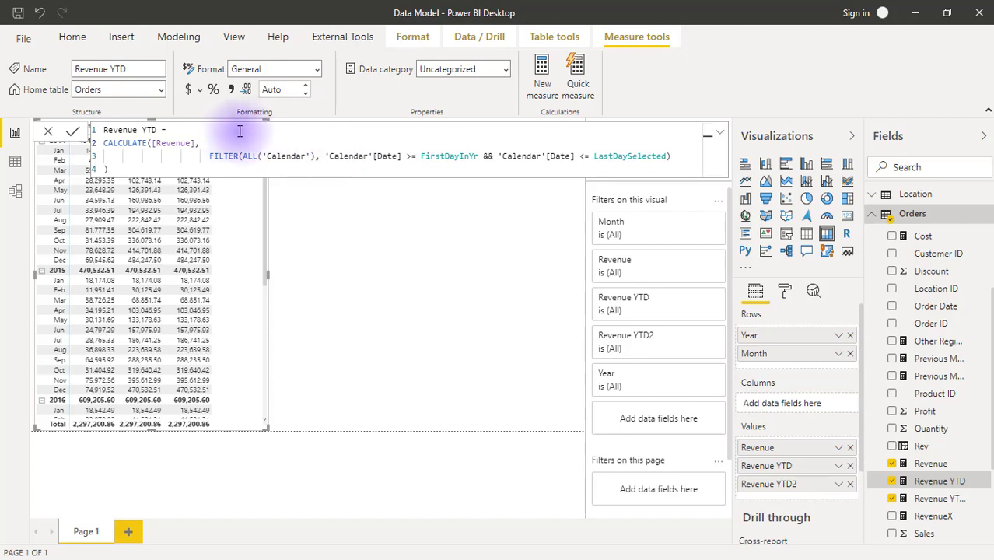
Step: Delete the FILTER expression from CALCULATE in Revenue YTD and reduce the indentation of its line
drag(208, 155, 684, 172)
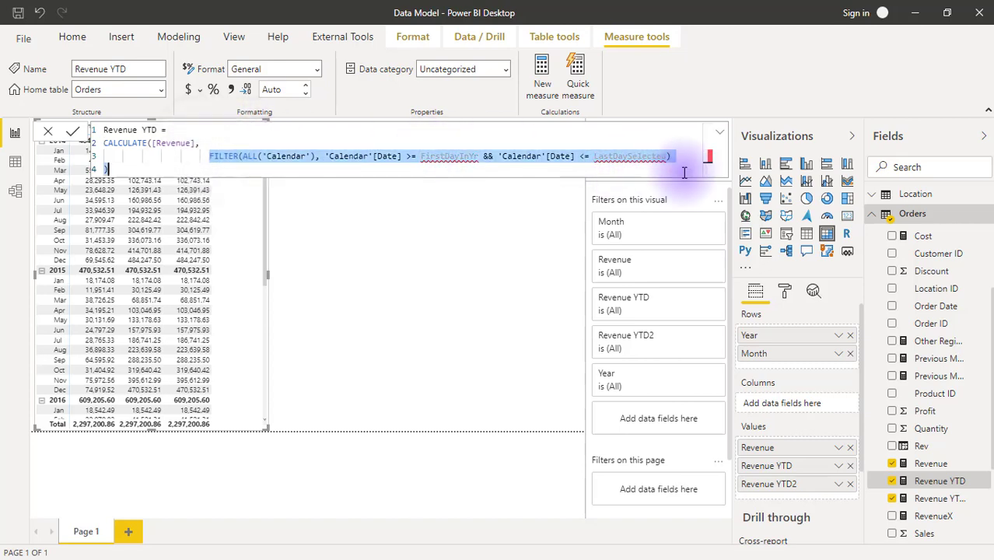
key(Delete)
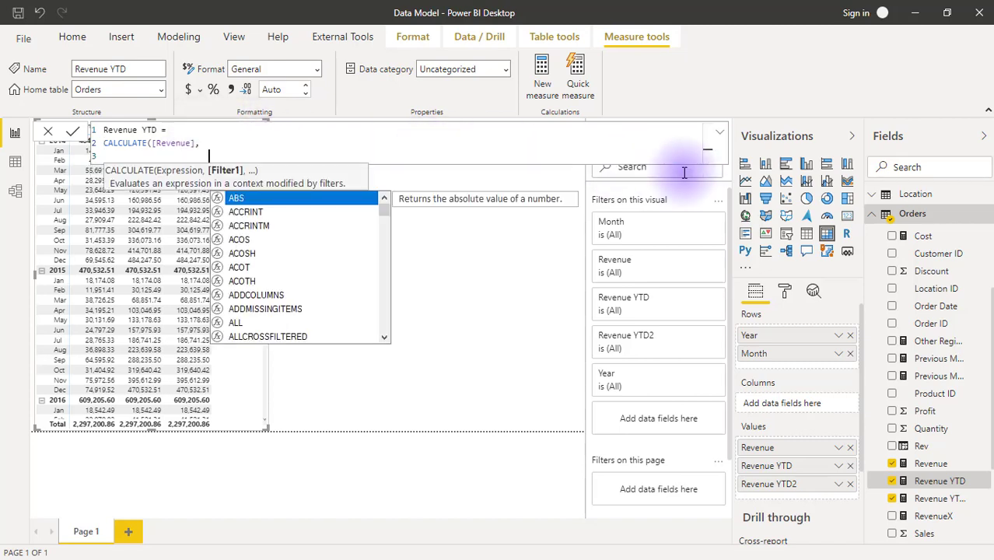
key(BackSpace)
key(BackSpace)
key(BackSpace)
Step: Insert the DATESYTD function as the filter argument of CALCULATE in Revenue YTD
text(date)
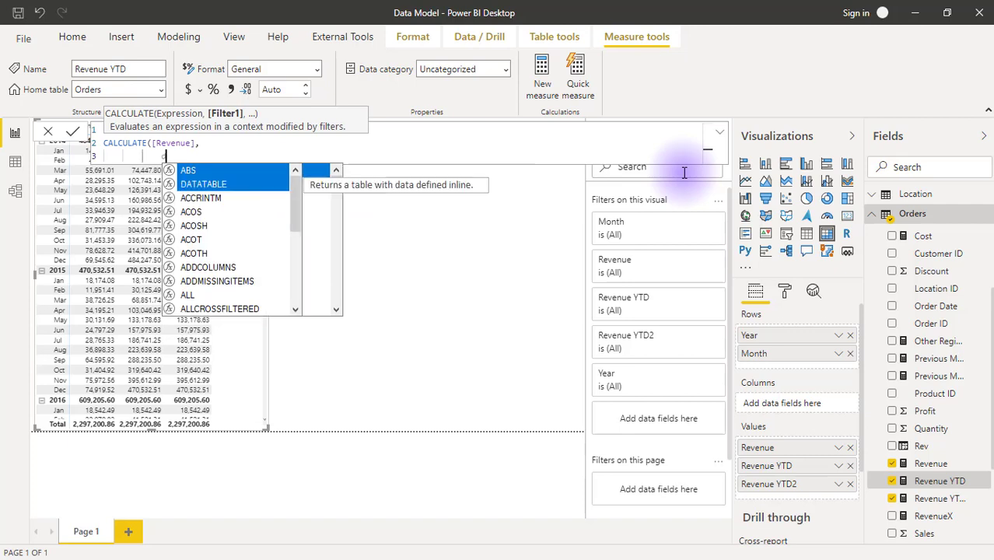
key(Down)
key(Down)
key(Down)
key(Down)
key(Down)
key(Down)
key(Down)
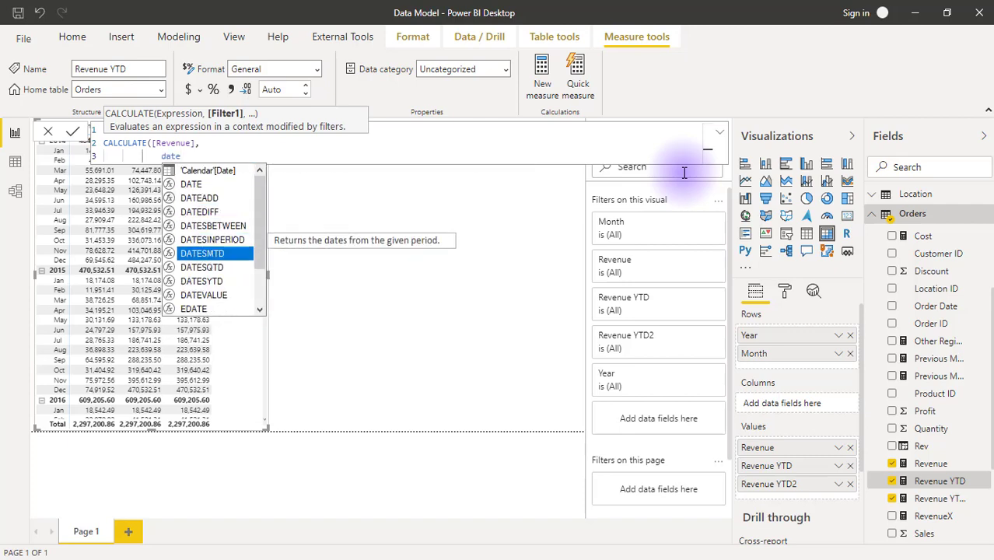
key(Tab)
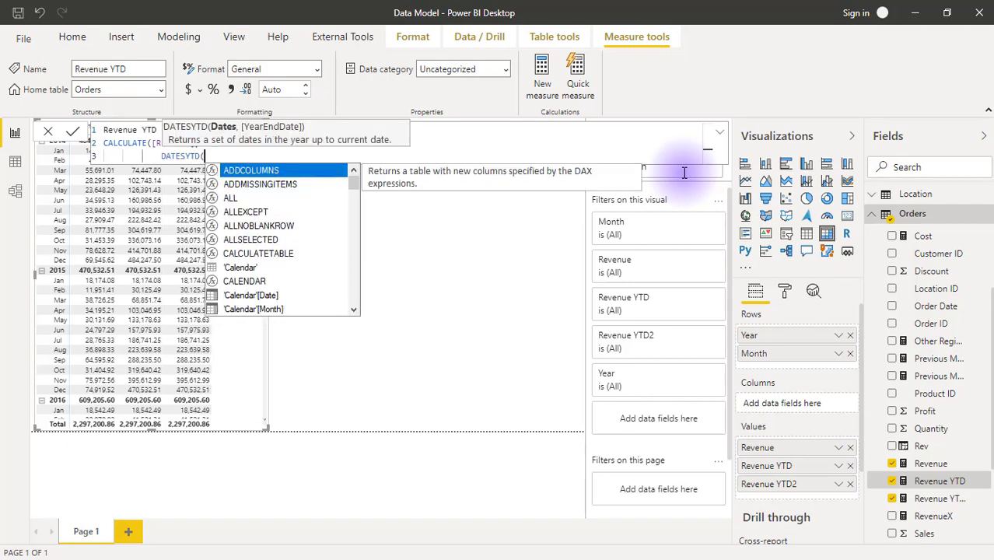
Step: Give DATESYTD the 'Calendar'[Date] column, close both functions and commit the Revenue YTD measure
text(cal)
key(Down)
key(Down)
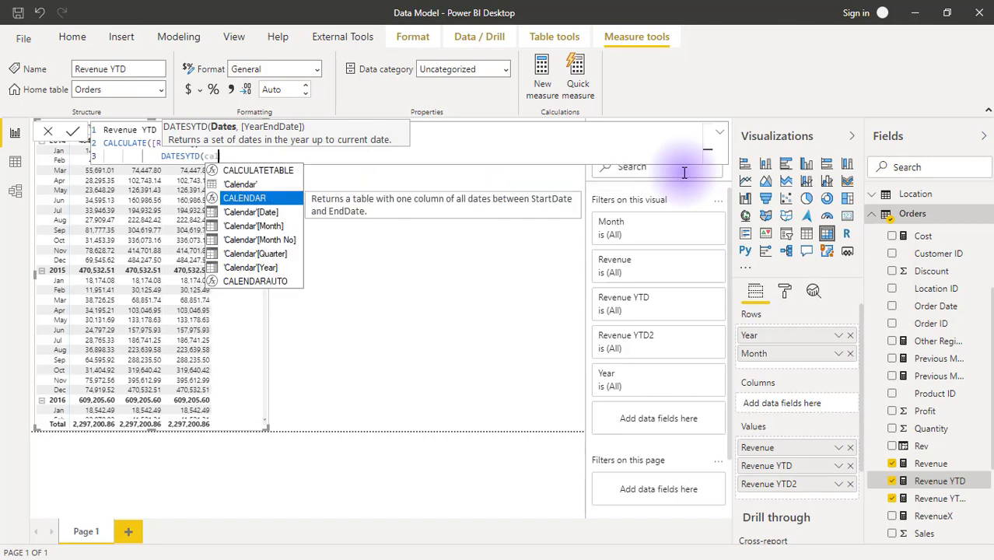
key(Down)
key(Down)
key(Up)
key(Tab)
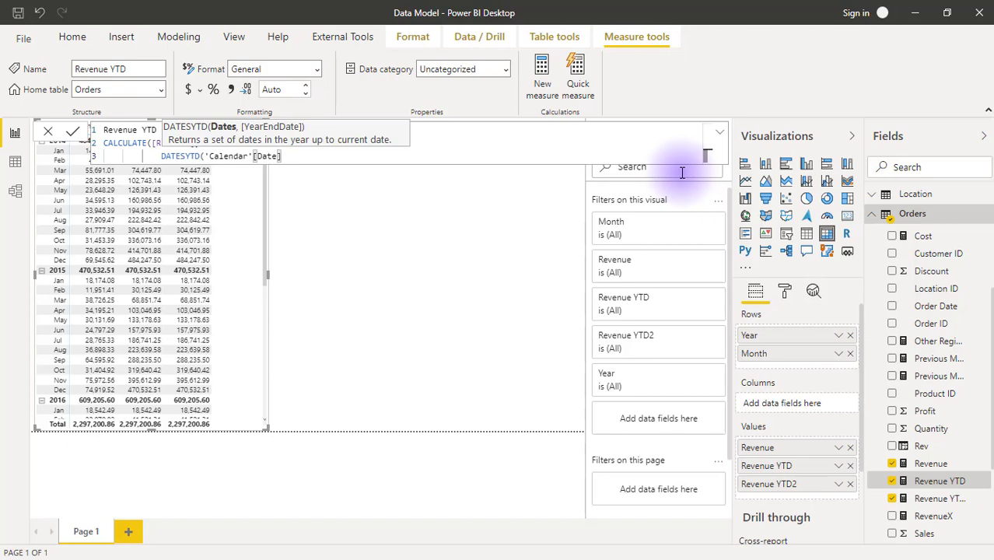
click(287, 157)
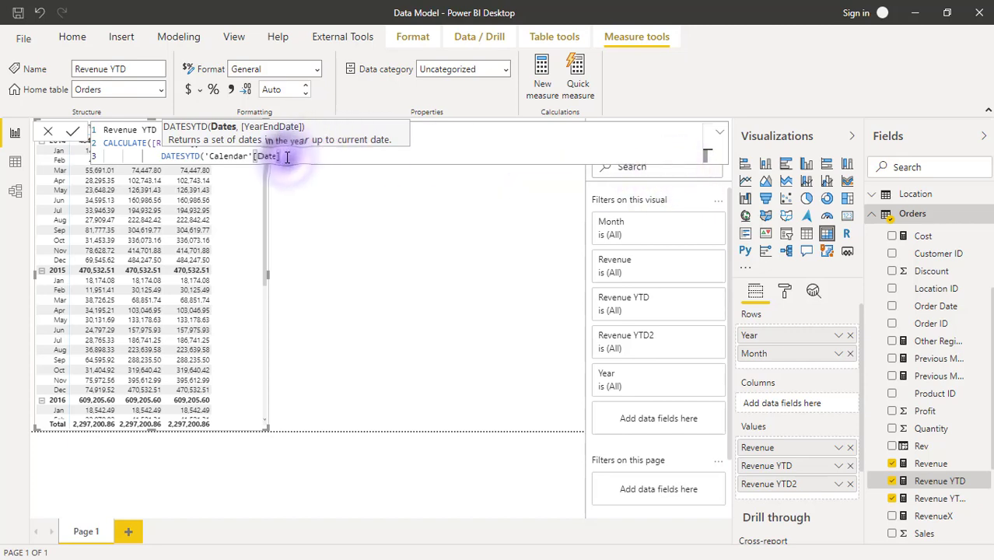
text() )
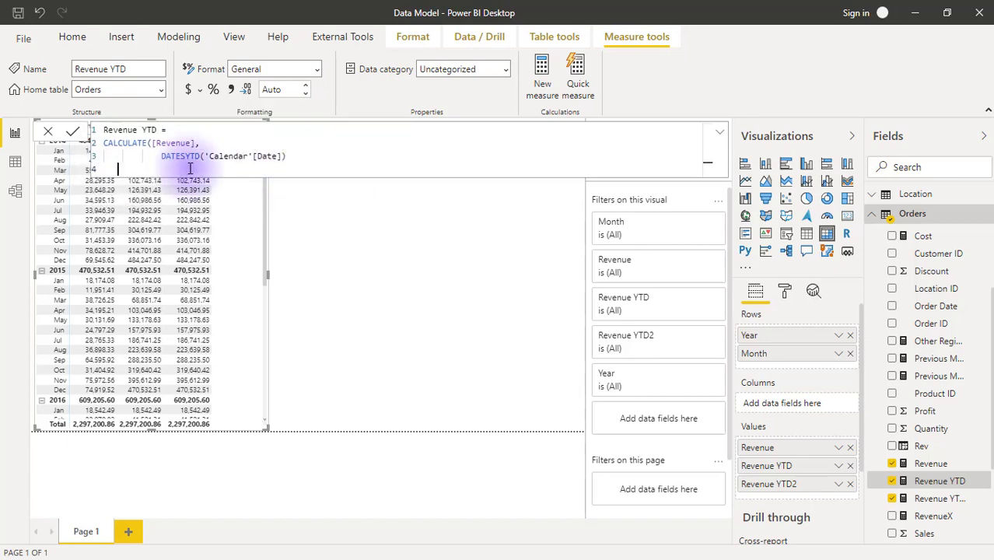
text())
key(Return)
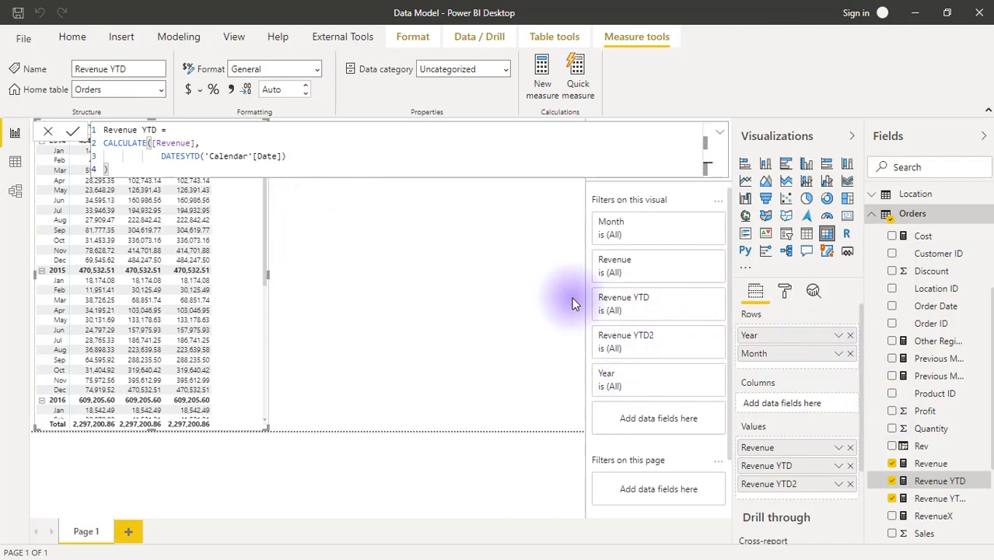
Step: Delete the whole FILTER expression from CALCULATE in the Revenue YTD2 measure
click(936, 501)
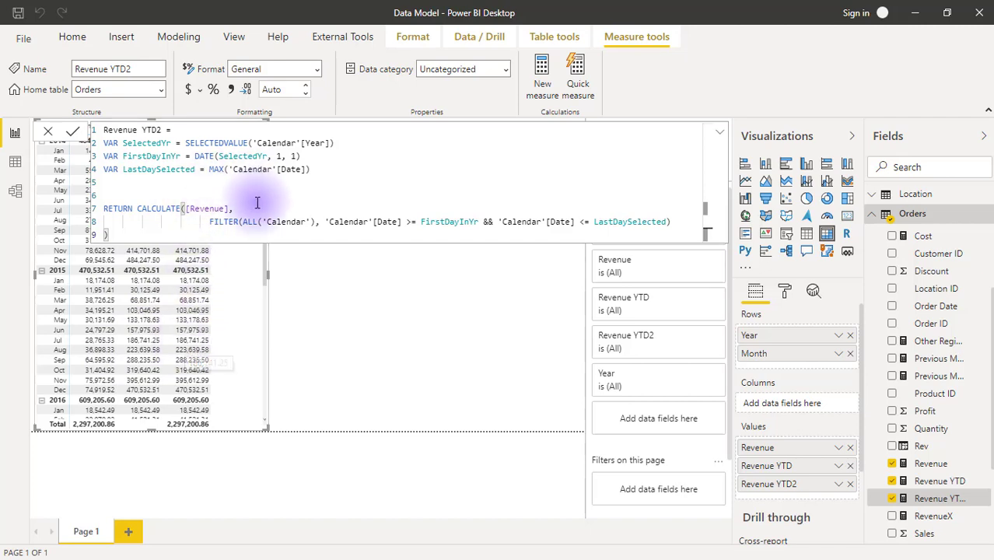
double_click(211, 222)
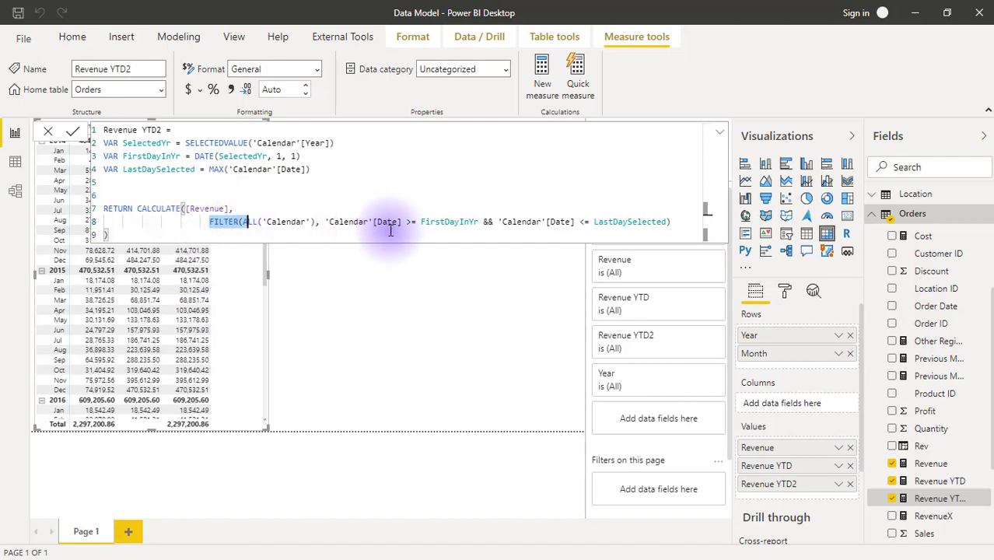
shift+click(666, 223)
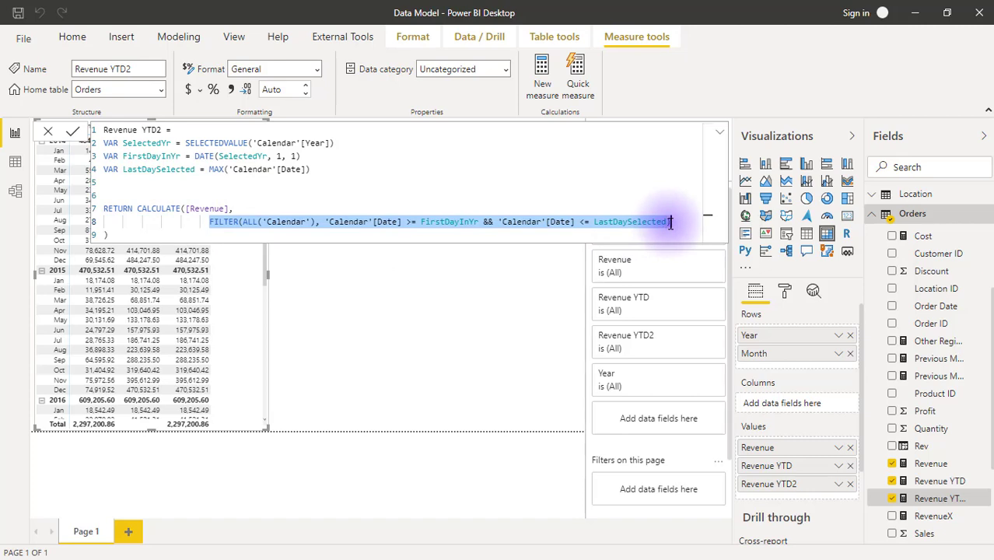
key(BackSpace)
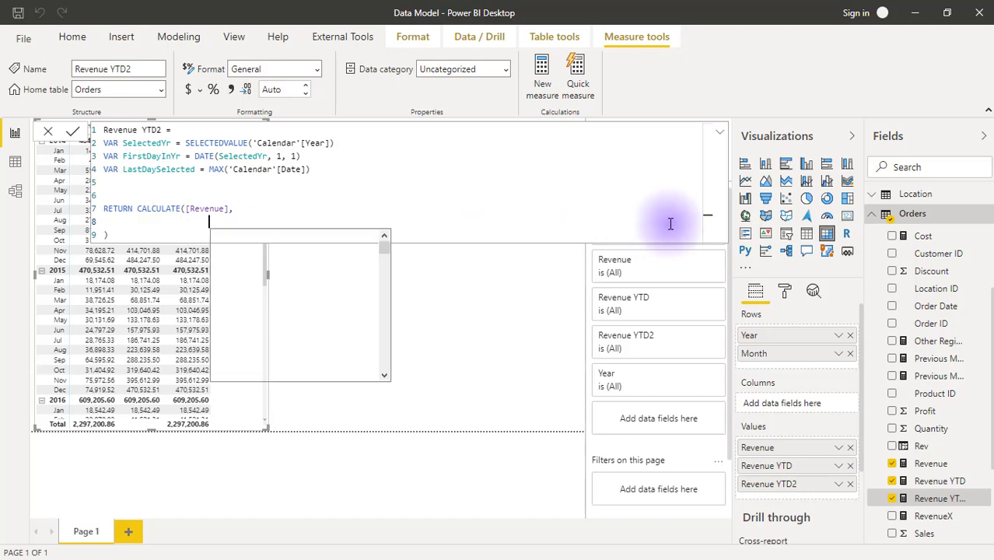
Step: Insert the DATESBETWEEN function as the filter argument of CALCULATE in Revenue YTD2
text(date)
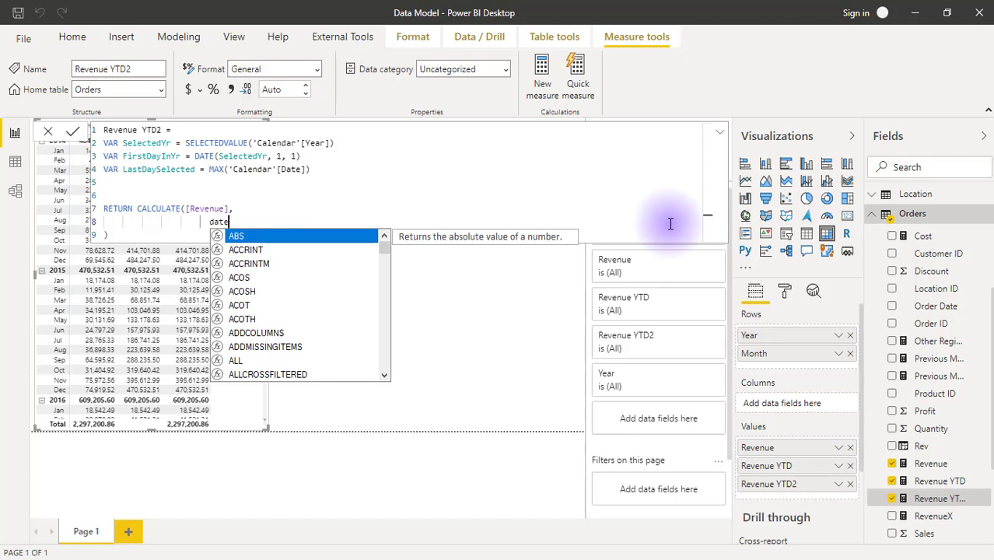
key(Down)
key(Down)
key(Down)
key(Down)
key(Down)
key(Down)
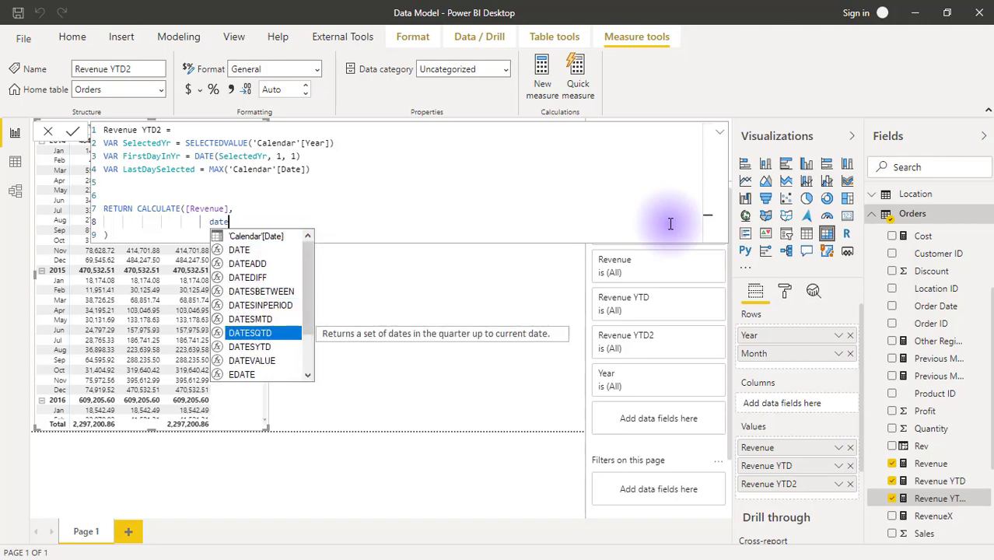
key(Up)
key(Up)
key(Up)
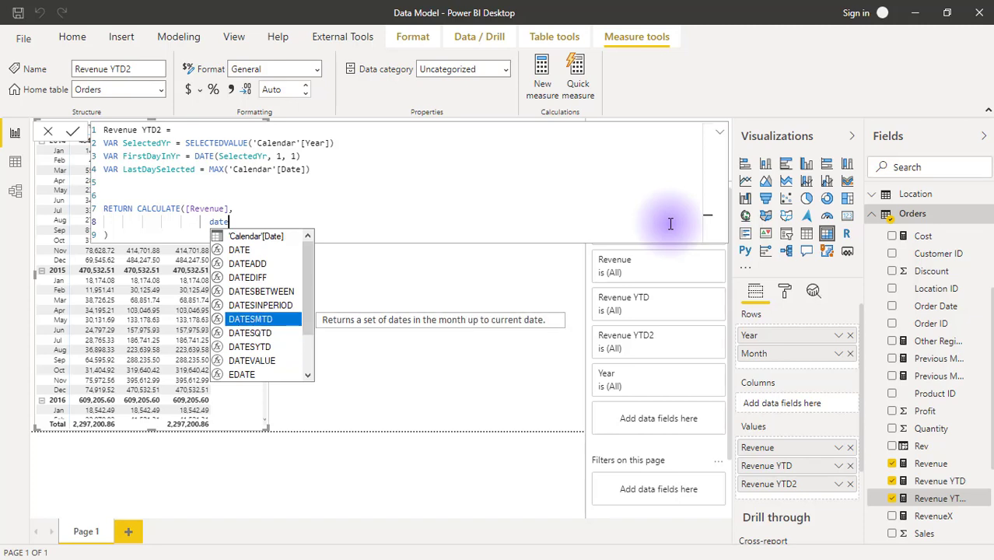
key(Tab)
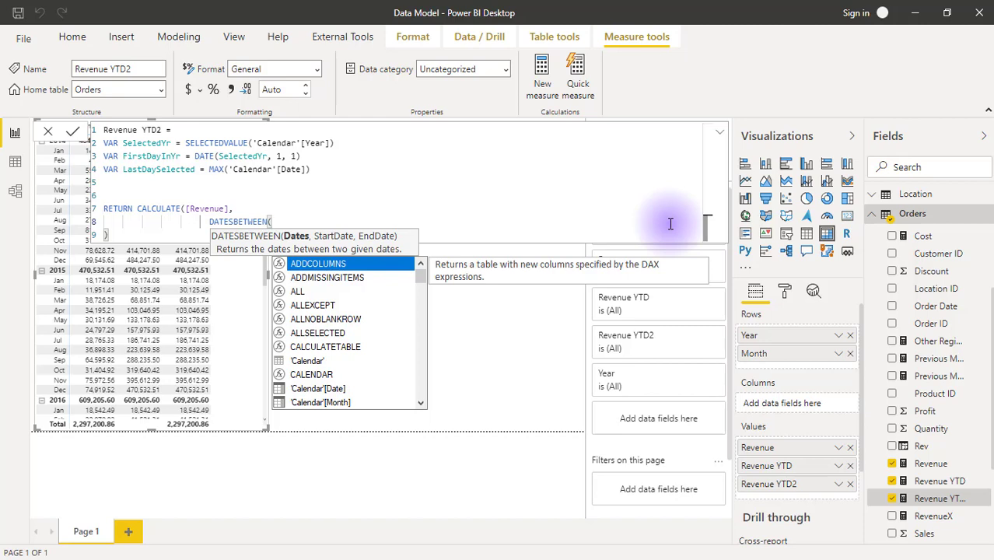
Step: Set 'Calendar'[Date] as the dates argument of DATESBETWEEN and the FirstDayInYr variable as its start date
text(cal)
key(Down)
key(Down)
key(Tab)
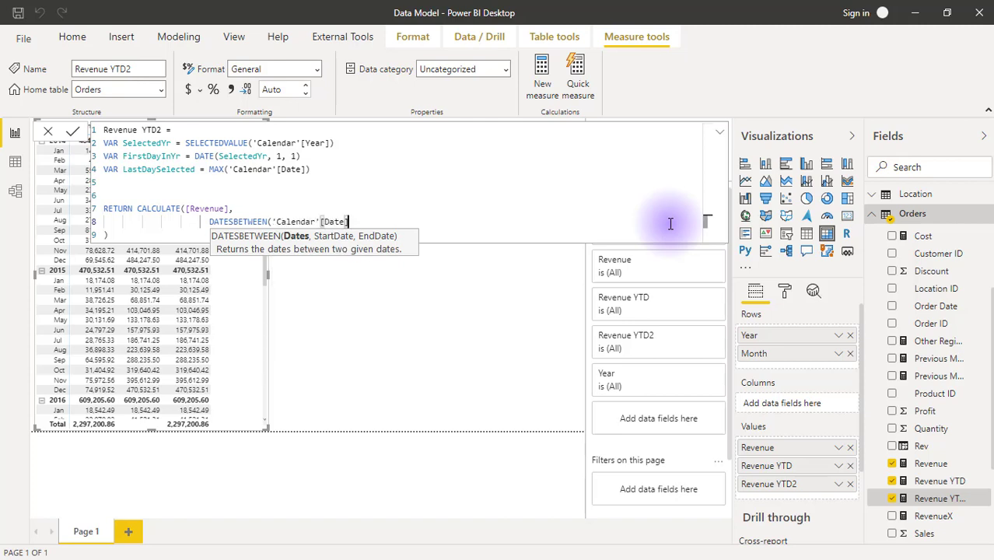
text(,)
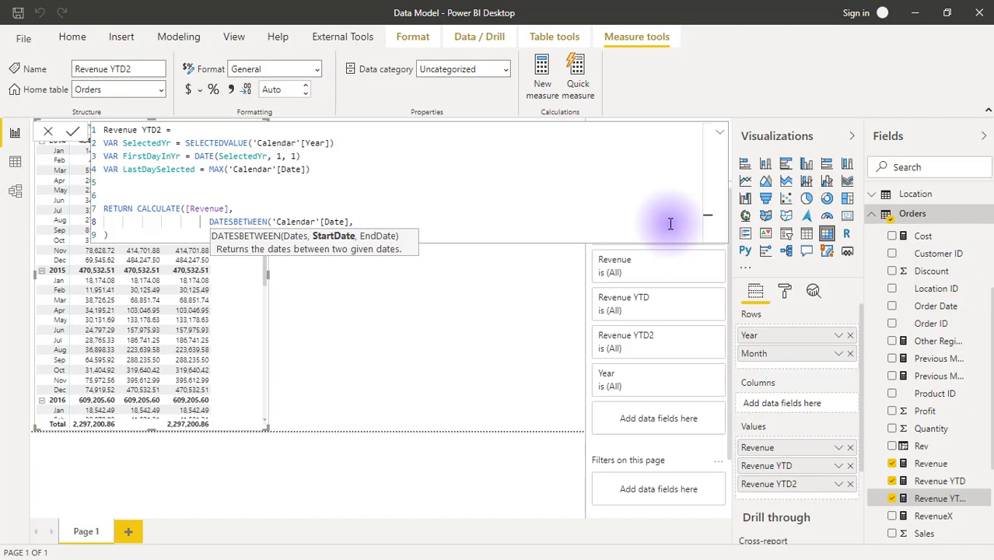
text( firs)
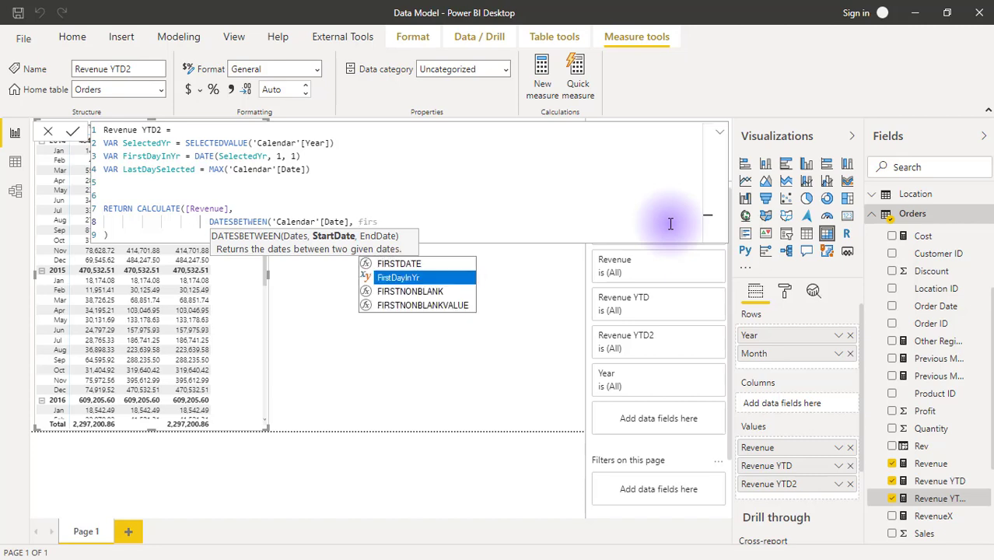
key(Tab)
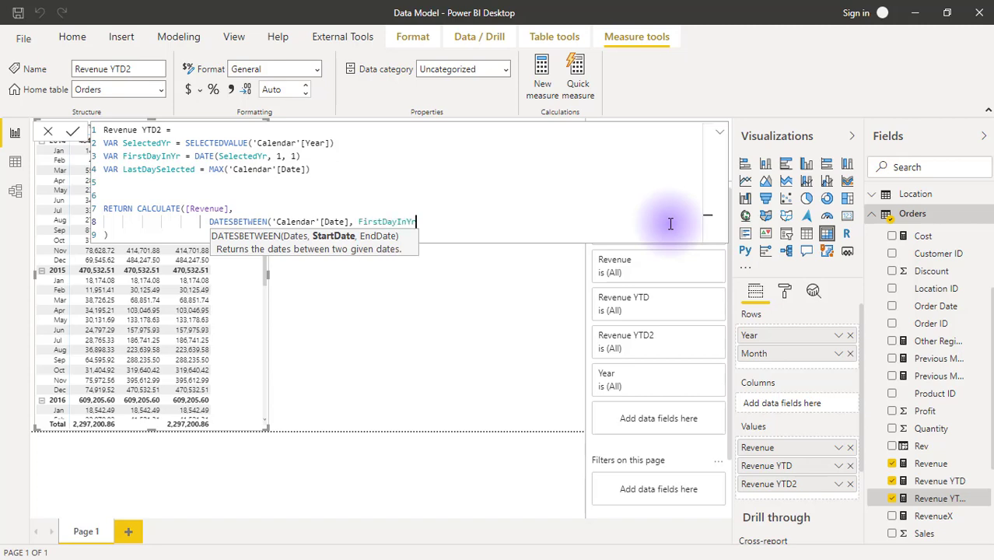
text(, )
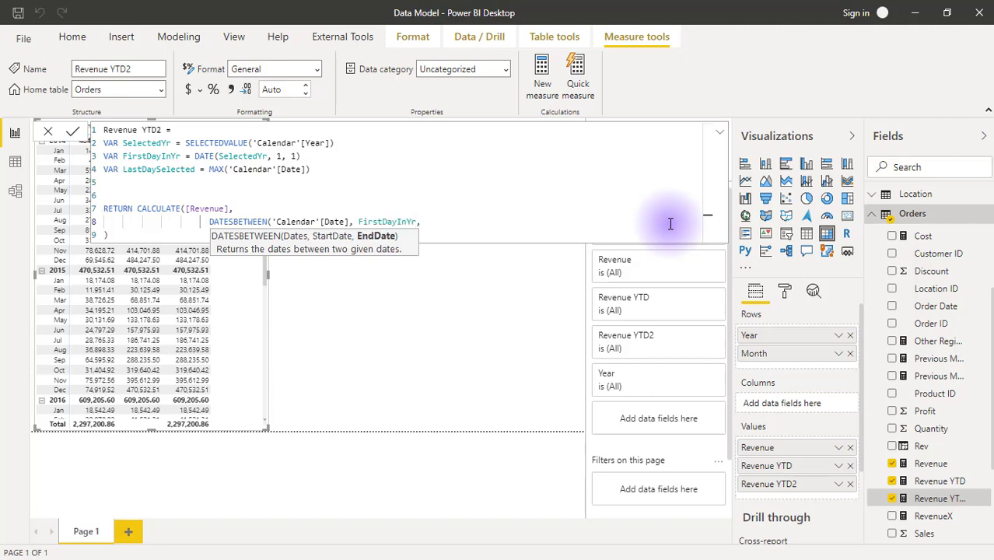
Step: Set LastDaySelected as the end date of DATESBETWEEN, close the function and commit the Revenue YTD2 measure
text(last)
key(Down)
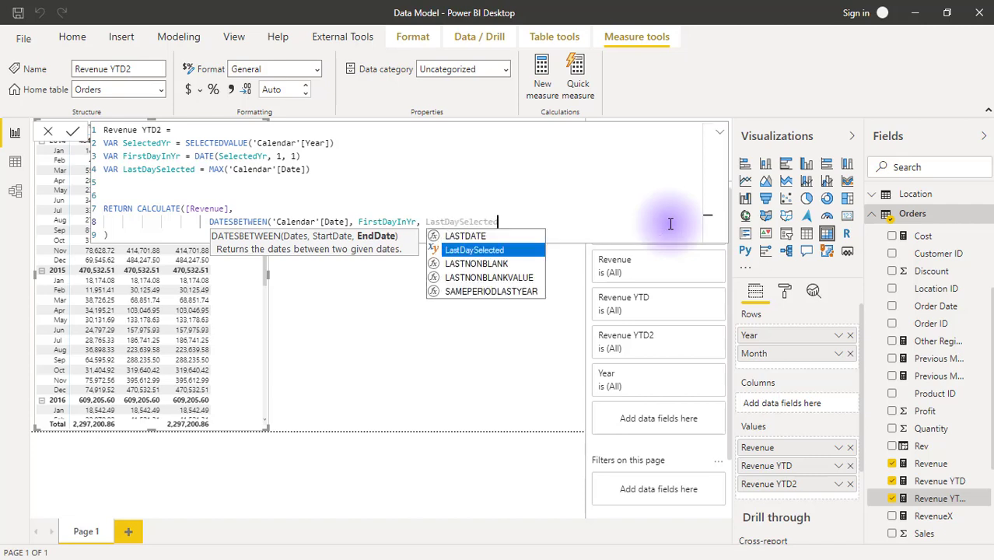
key(Tab)
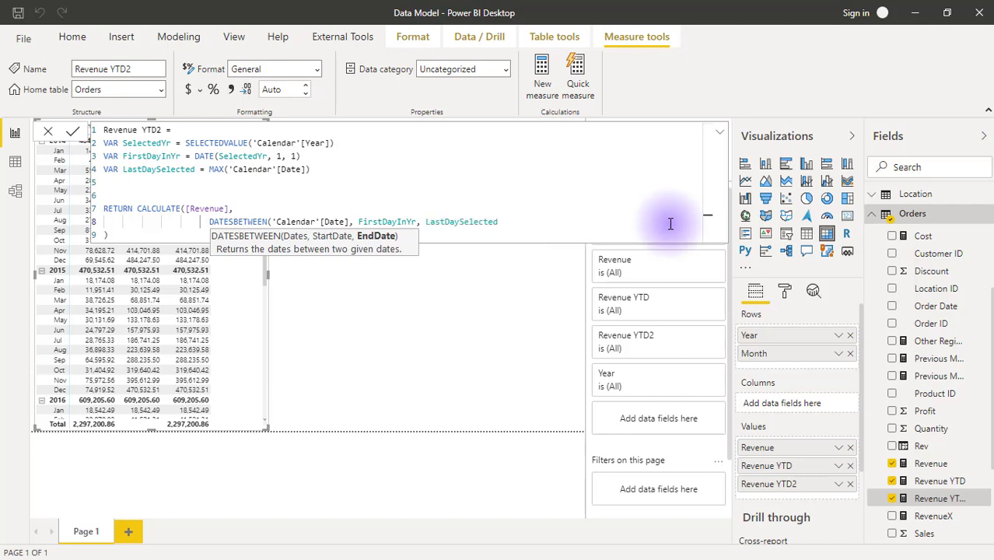
text())
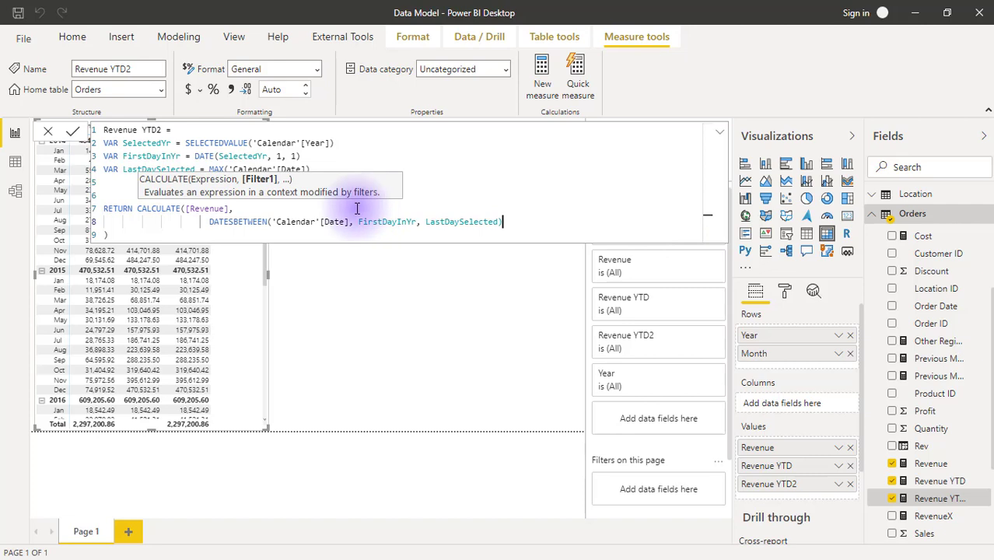
click(119, 235)
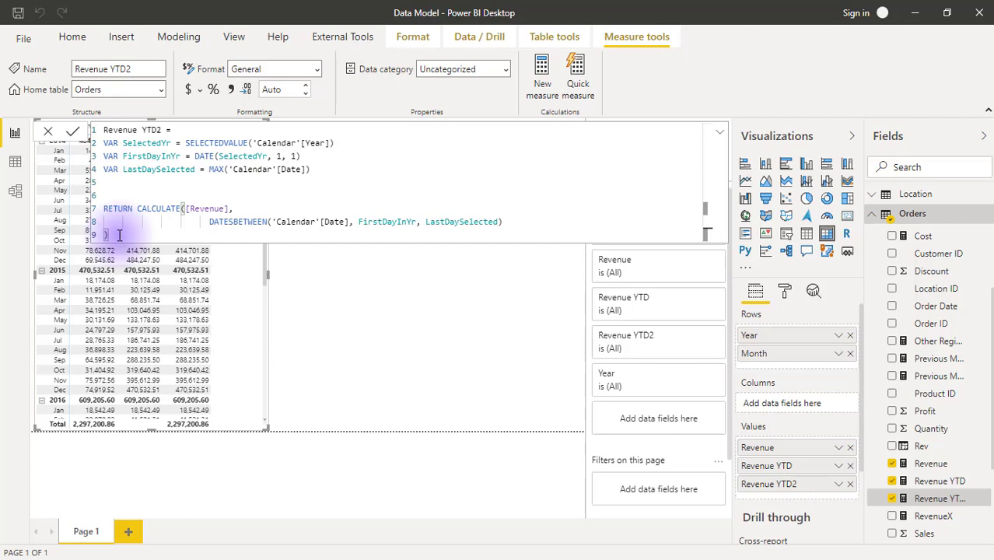
key(Return)
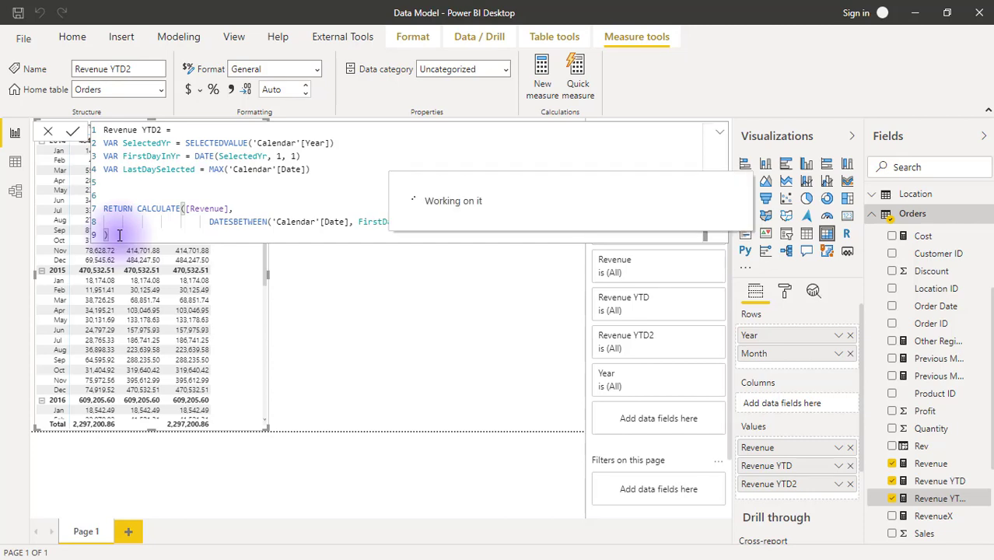